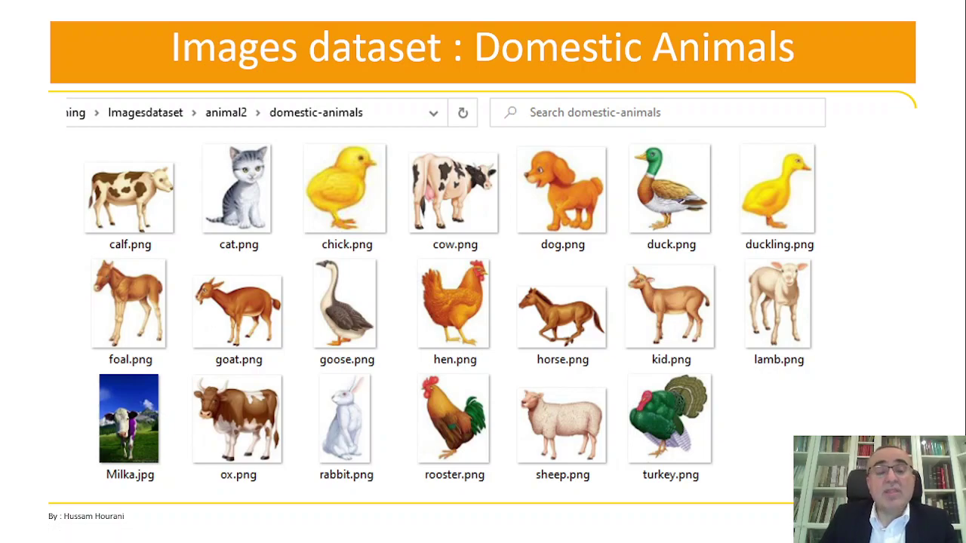
Advance to the dog, cat and panda dataset slide, then end the slide show and switch to Orange.
key("Right")
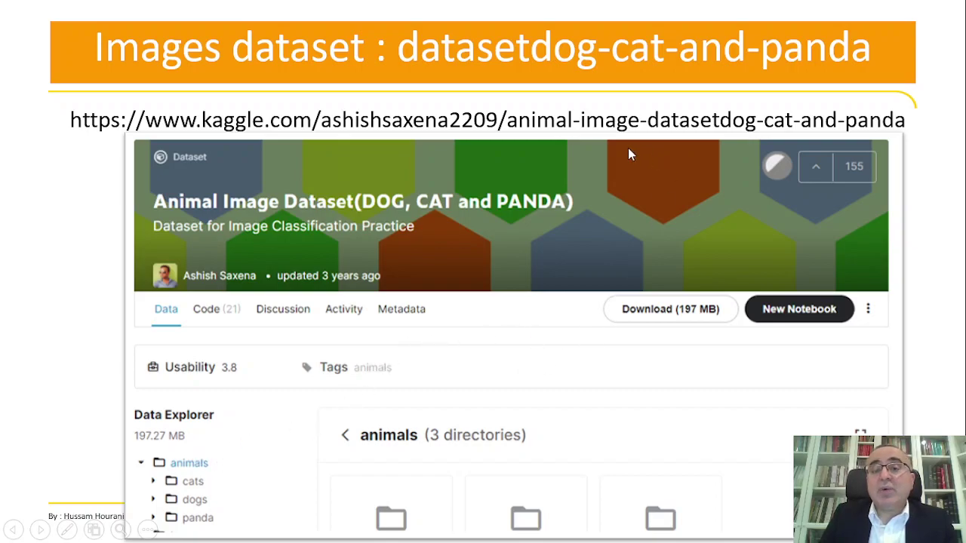
key("Escape")
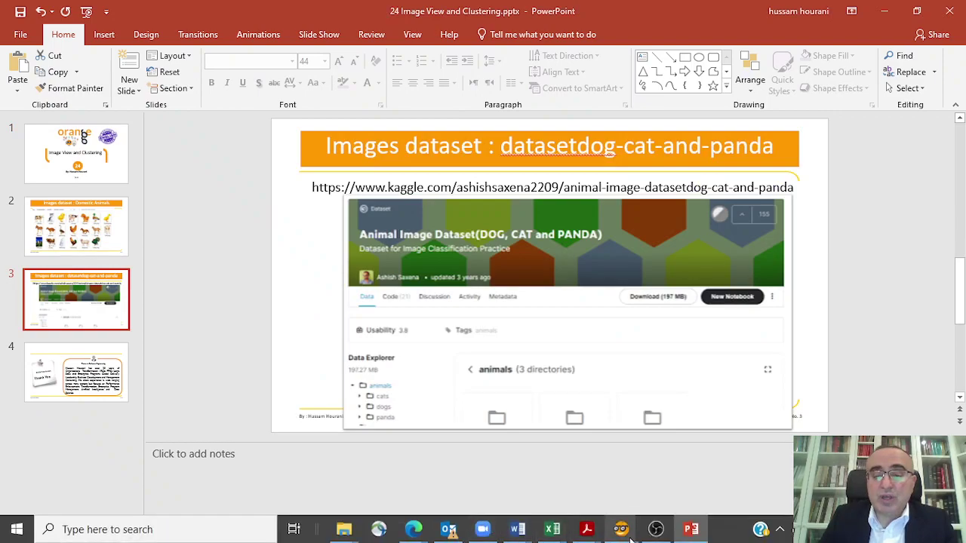
mouse_move(620, 529)
left_click(581, 456)
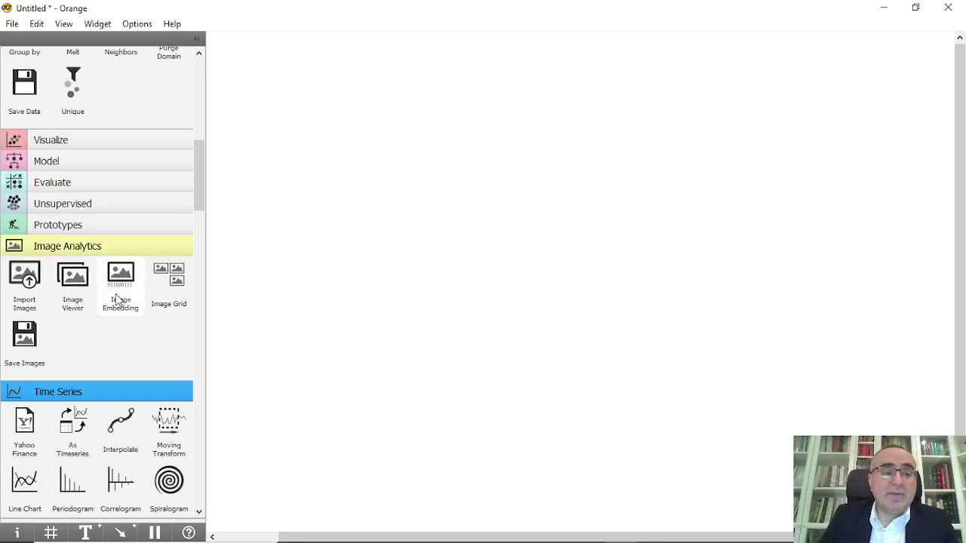
Check the Image Analytics entry in the add-on installer and close it without making changes.
left_click(147, 26)
left_click(166, 72)
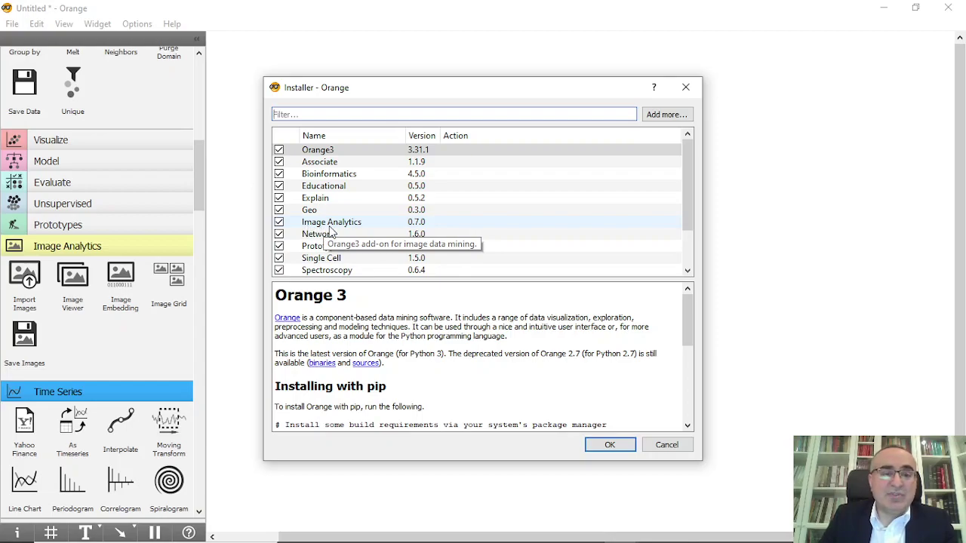
left_click(667, 446)
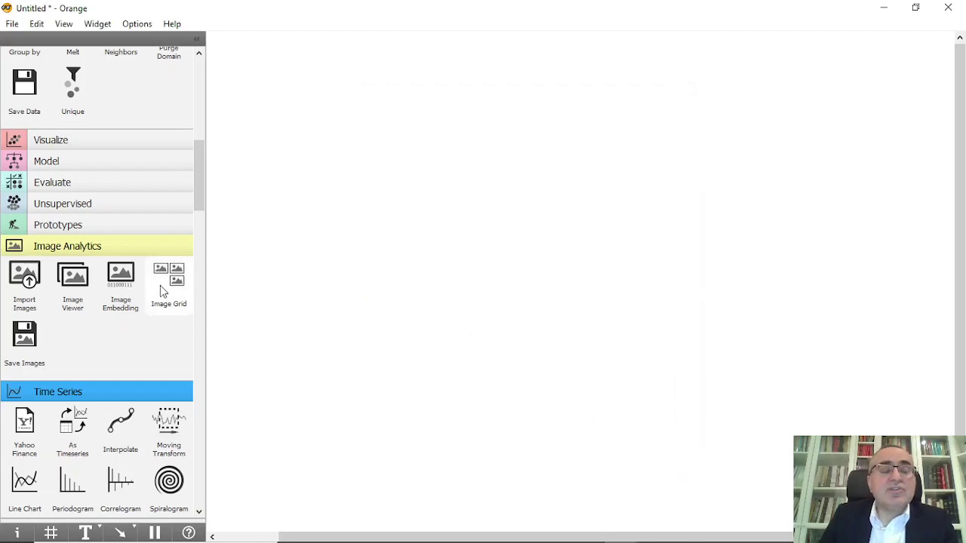
Add an Import Images widget to the empty canvas and open its folder selection dialog.
left_click_drag(28, 280, 306, 206)
double_click(306, 205)
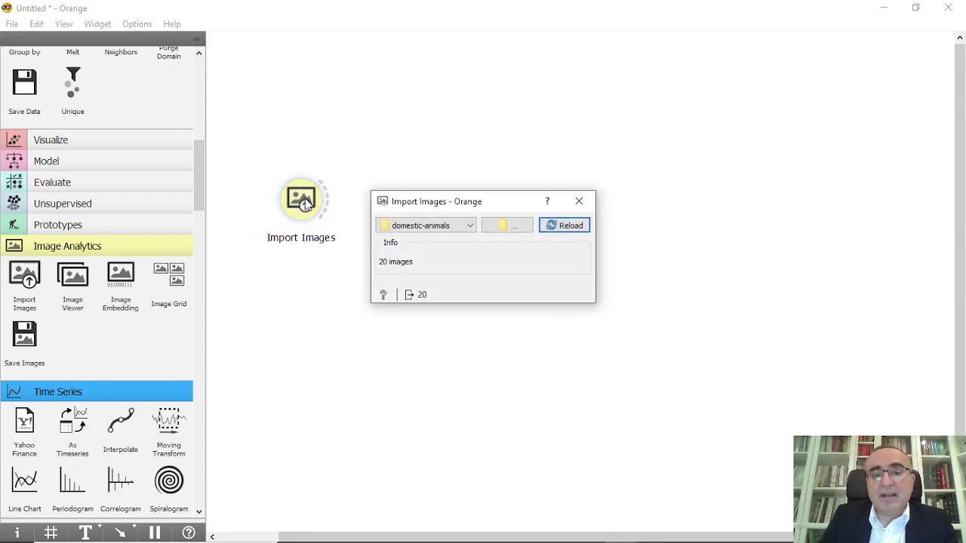
left_click(518, 231)
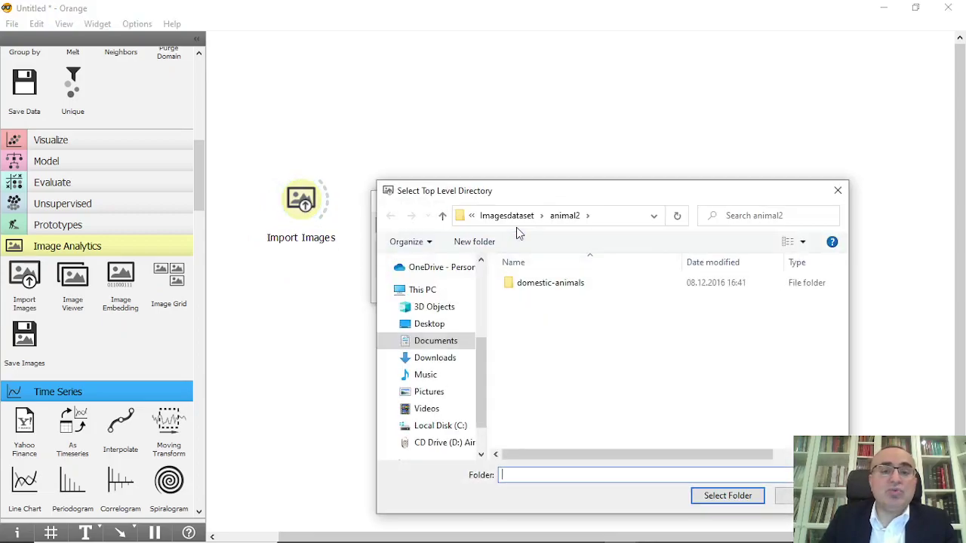
left_click_drag(532, 191, 434, 118)
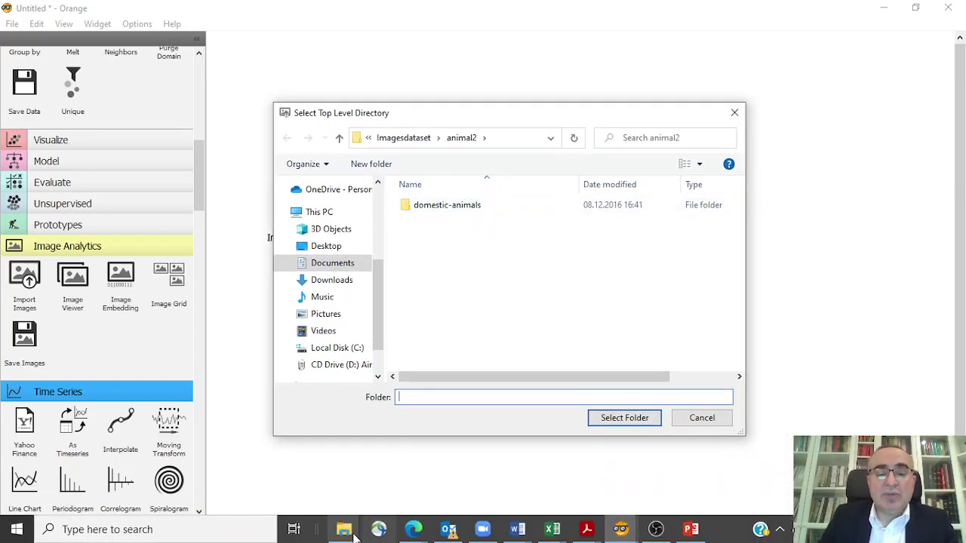
Switch to File Explorer to look over the pictures in the domestic-animals folder, then return to Orange.
left_click(350, 534)
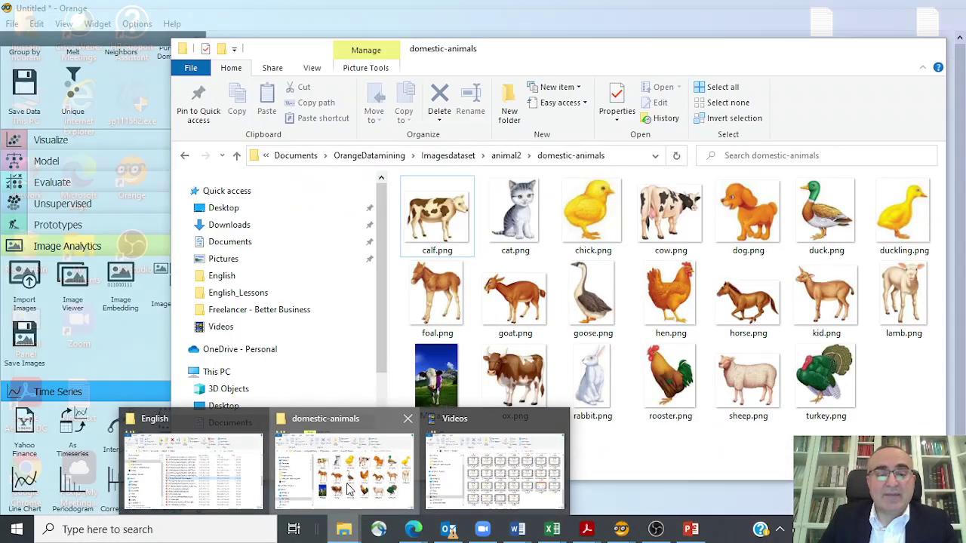
left_click(344, 467)
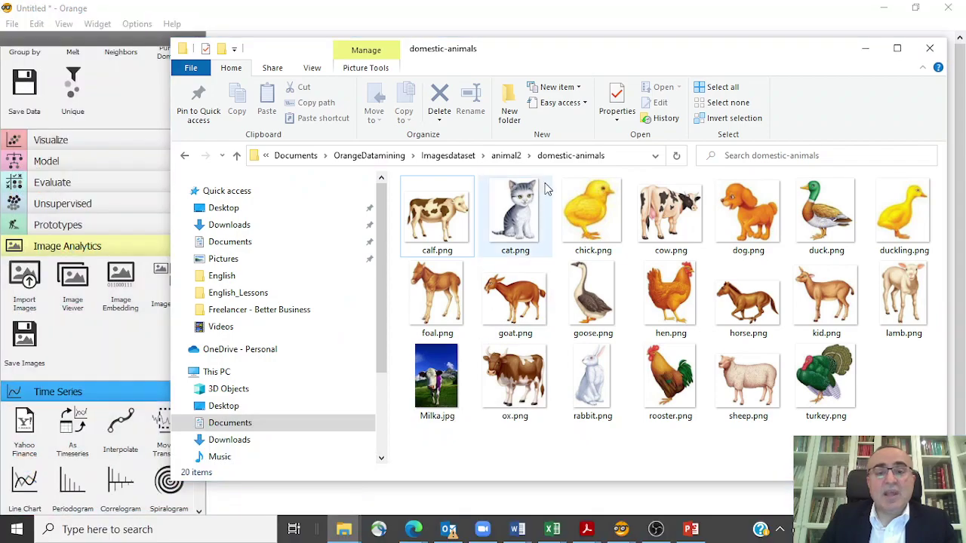
left_click_drag(656, 30, 484, 35)
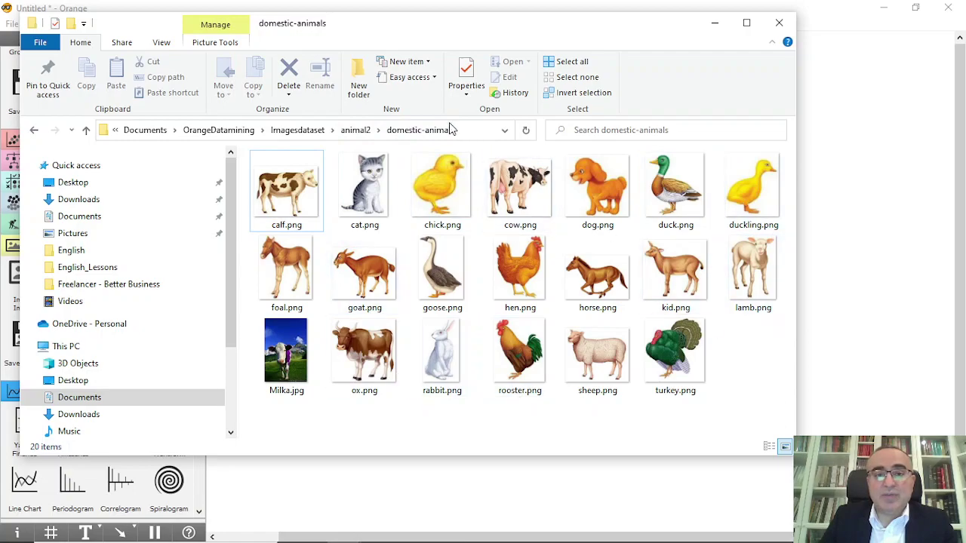
left_click(713, 22)
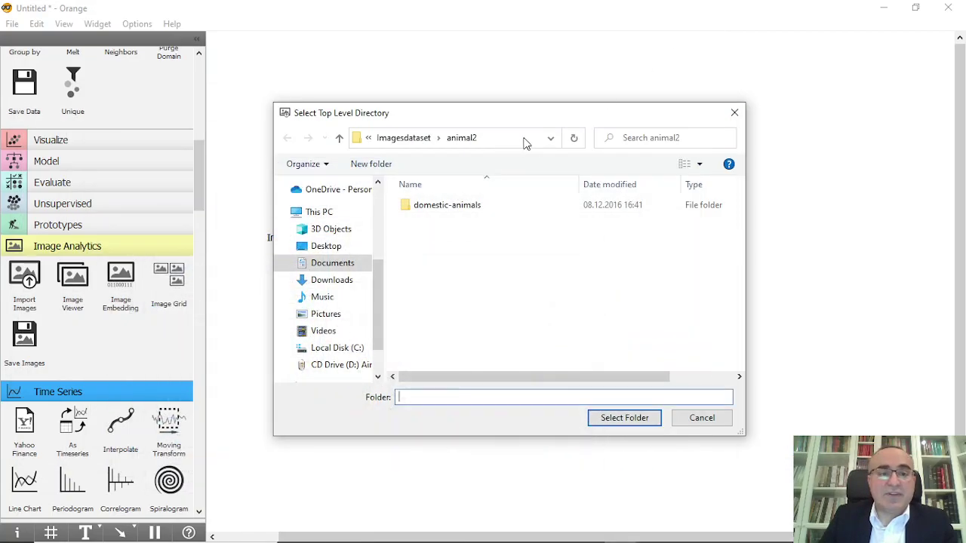
Load the domestic-animals folder as the source for Import Images and close the widget's window.
left_click(444, 207)
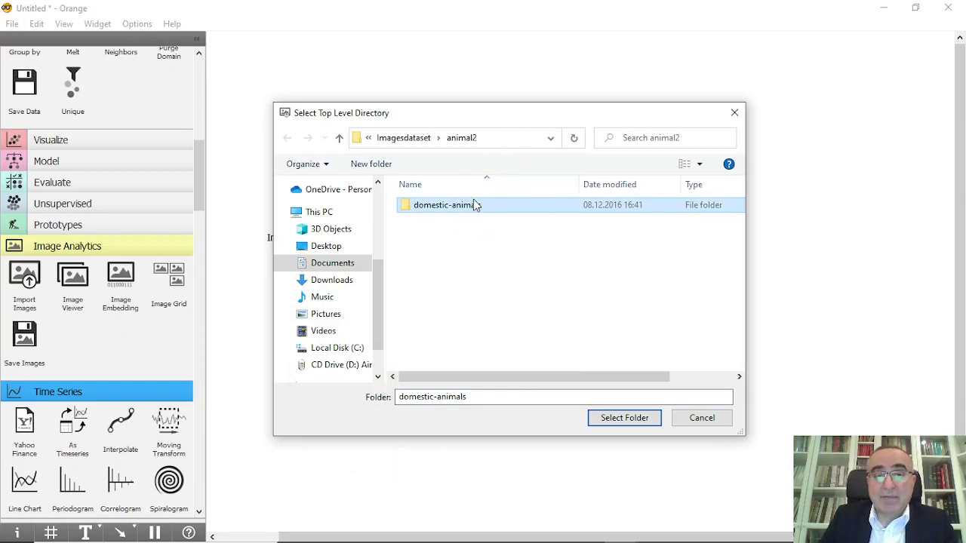
left_click(636, 420)
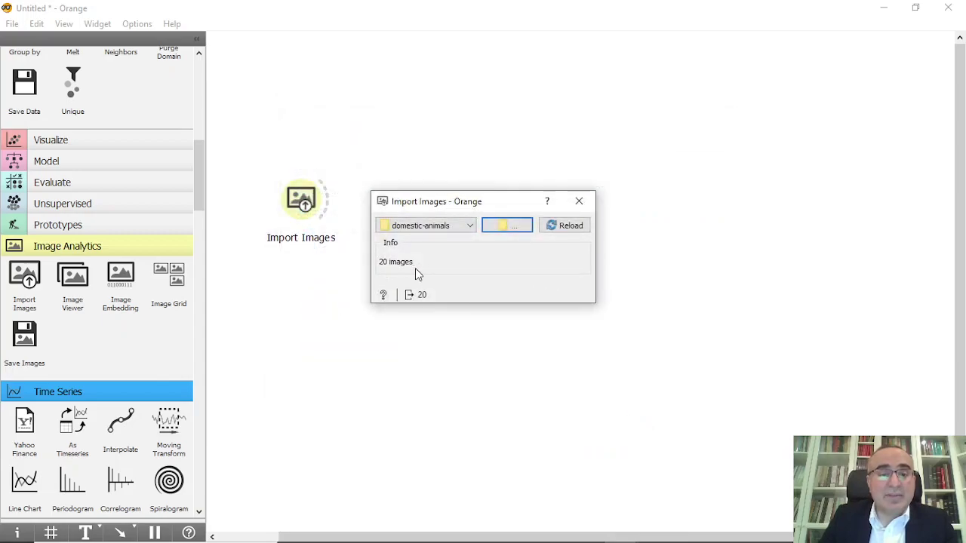
left_click(579, 201)
Add an Image Viewer widget linked to the output of Import Images.
left_click_drag(331, 199, 384, 111)
type("vi")
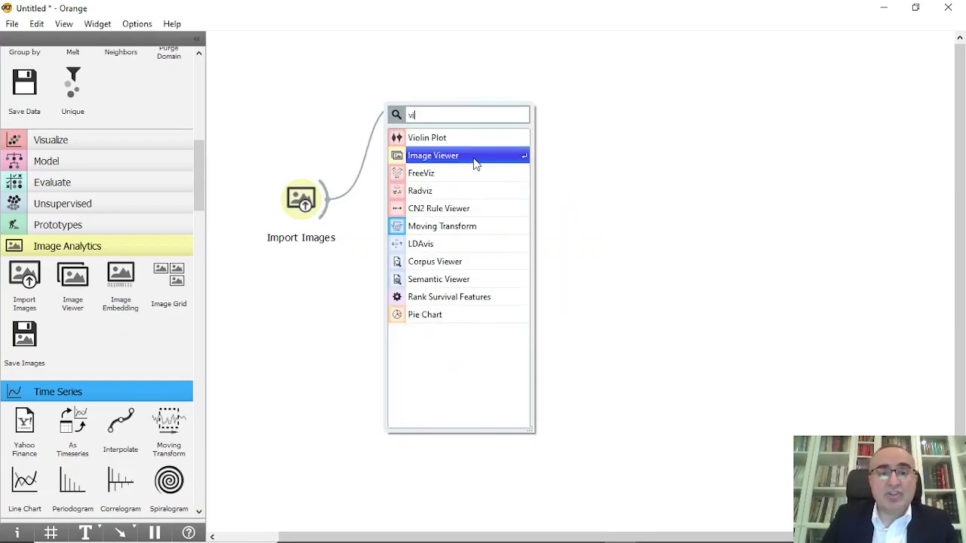
left_click(476, 164)
Open the Image Viewer and inspect the imported animal pictures, selecting the foal.
double_click(436, 112)
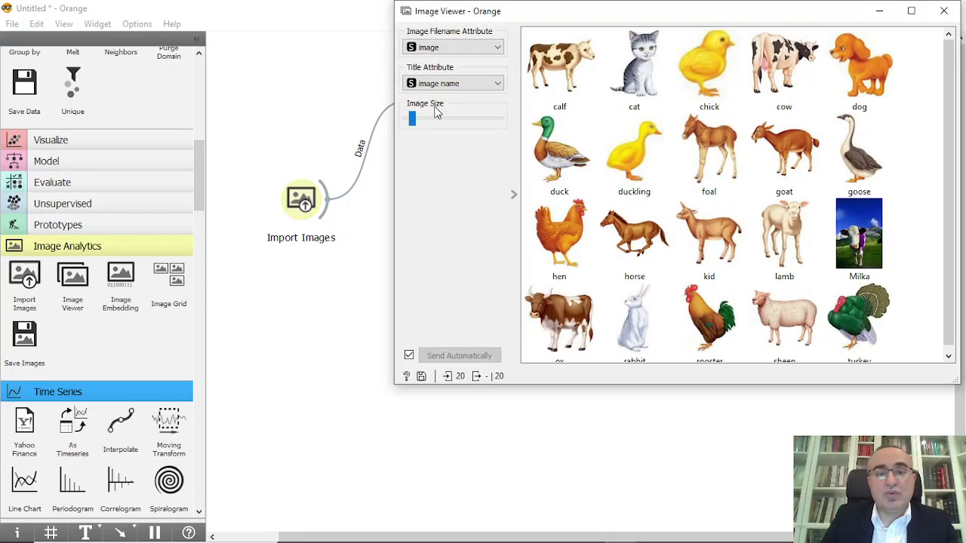
left_click_drag(662, 17, 567, 45)
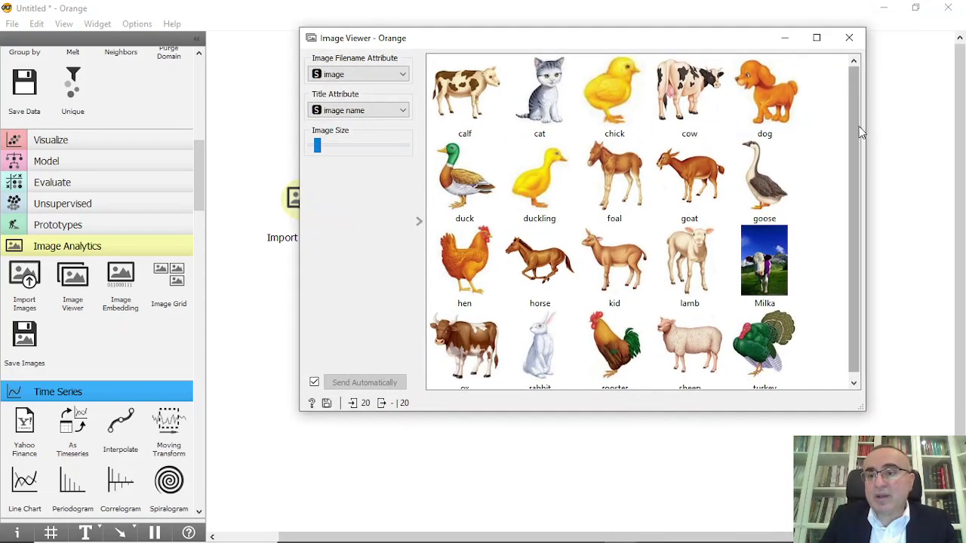
scroll(861, 132, "down", 1)
left_click(494, 103)
left_click(492, 146)
left_click(566, 148)
left_click(623, 158)
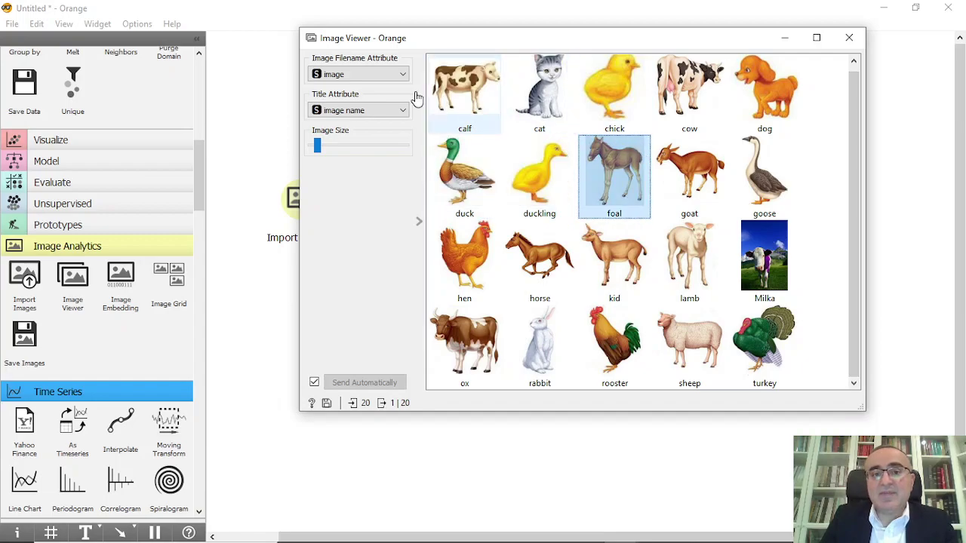
Review the viewer's filename and title attribute options, keeping image and image name, and close the viewer.
left_click(369, 75)
left_click(369, 84)
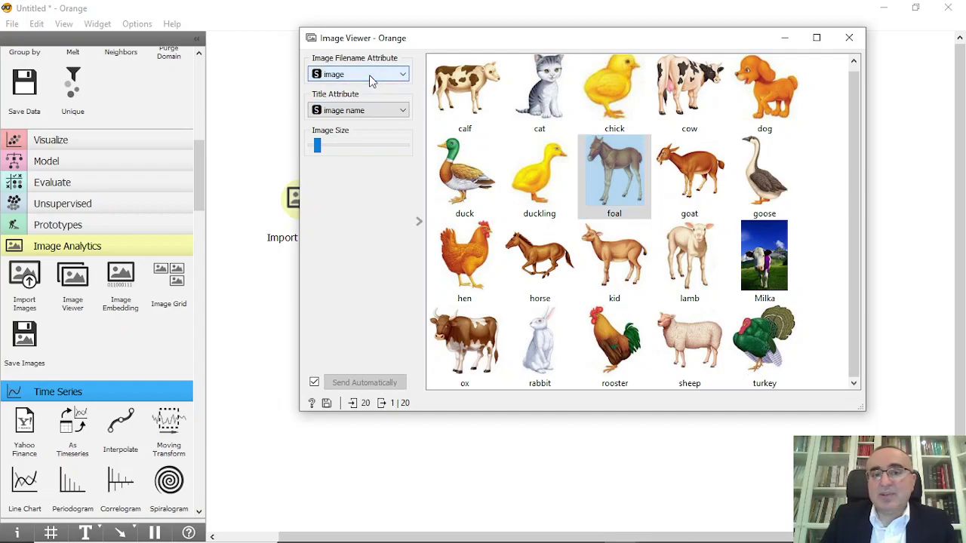
left_click(371, 114)
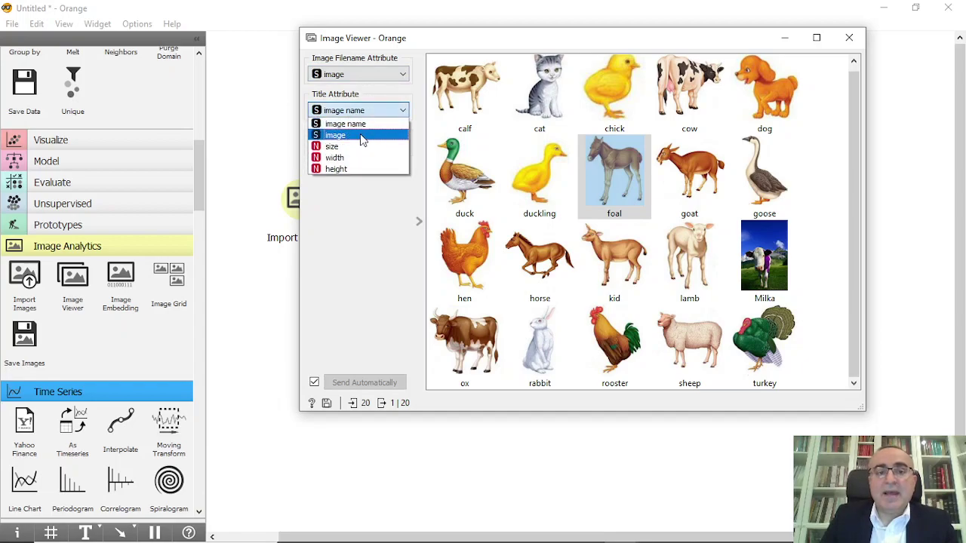
left_click(362, 124)
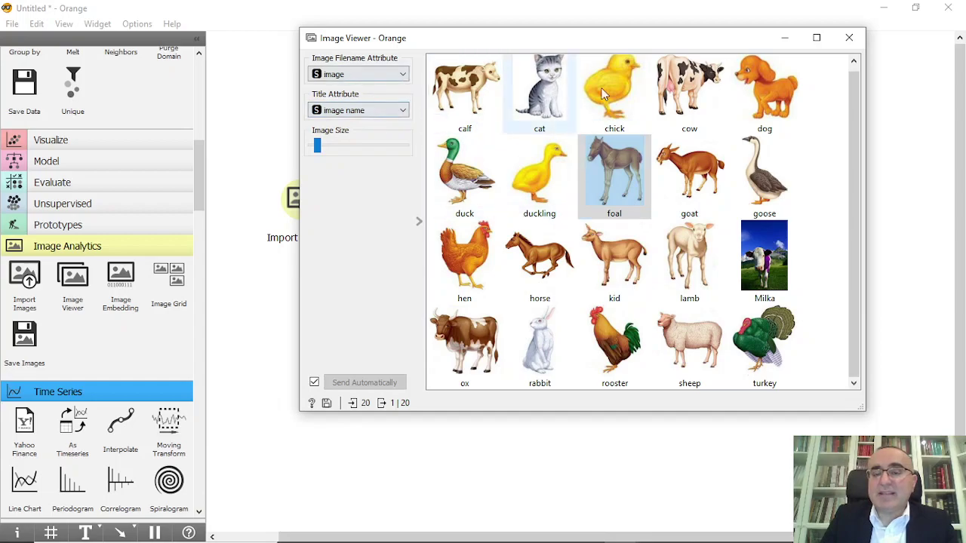
left_click(848, 38)
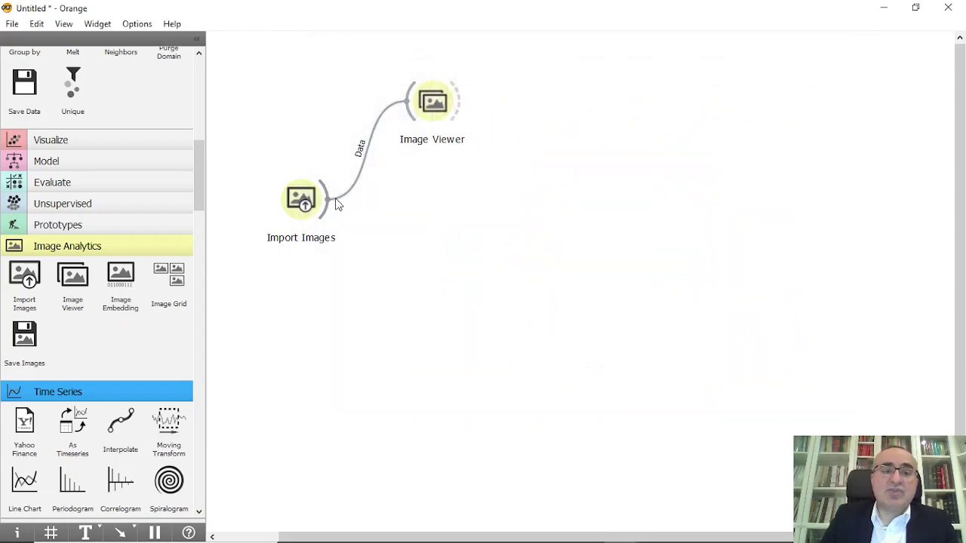
Add a Data Table widget linked to the output of Import Images.
left_click_drag(327, 217, 374, 347)
type("dat")
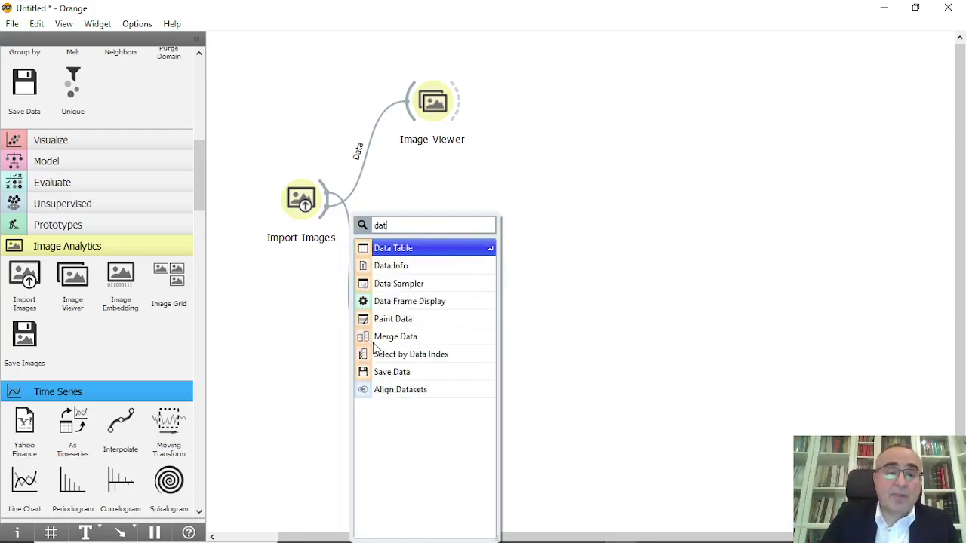
left_click(417, 250)
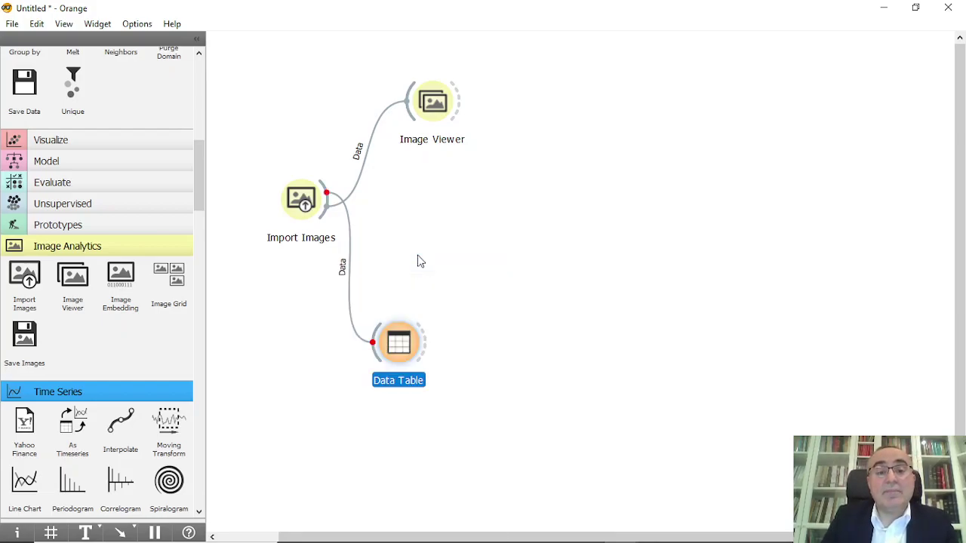
Examine the image names, files, sizes, widths and heights in the Data Table, selecting the calf row, and close it.
double_click(400, 344)
left_click_drag(243, 160, 236, 357)
left_click(247, 195)
left_click(249, 155)
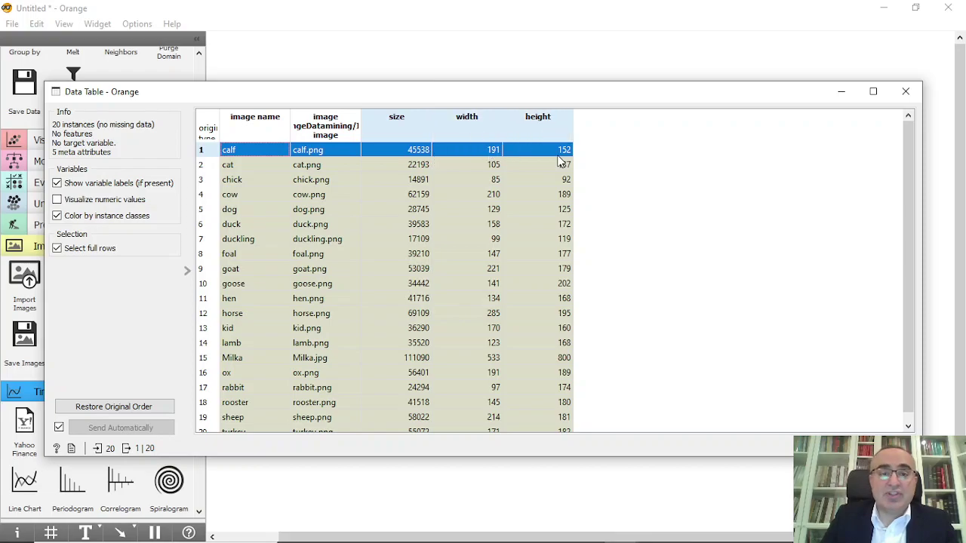
left_click_drag(420, 94, 477, 89)
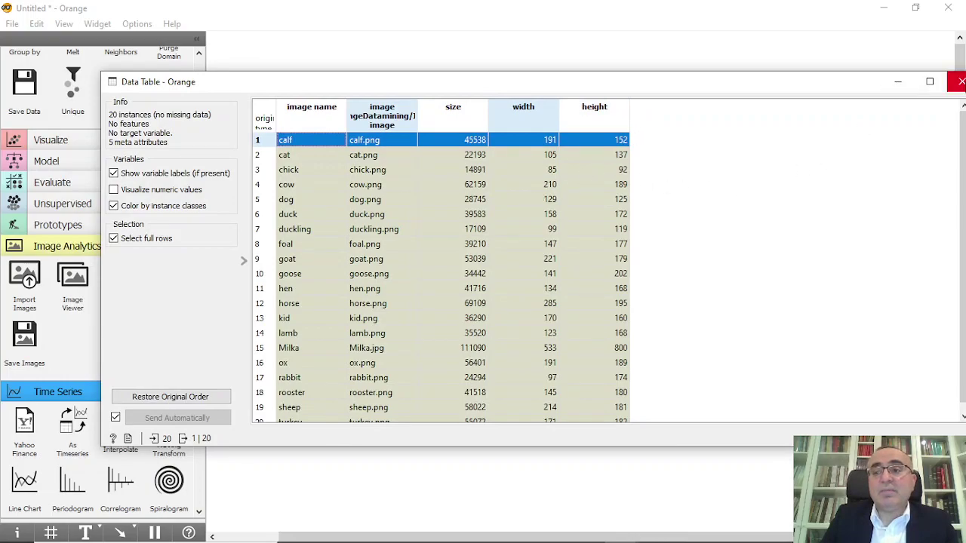
left_click(961, 81)
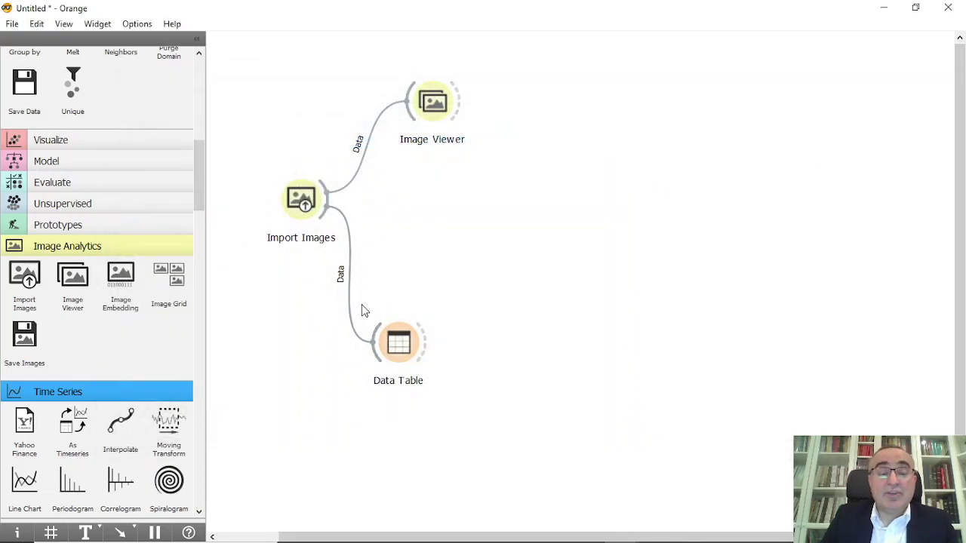
Link a new Image Embedding widget to Import Images, using the SqueezeNet (local) embedder.
left_click_drag(304, 208, 444, 217)
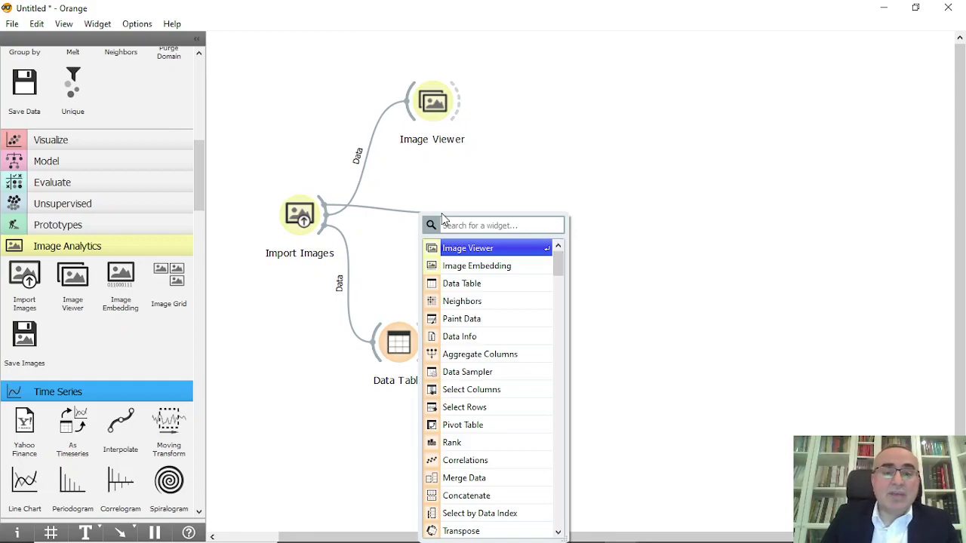
left_click(488, 266)
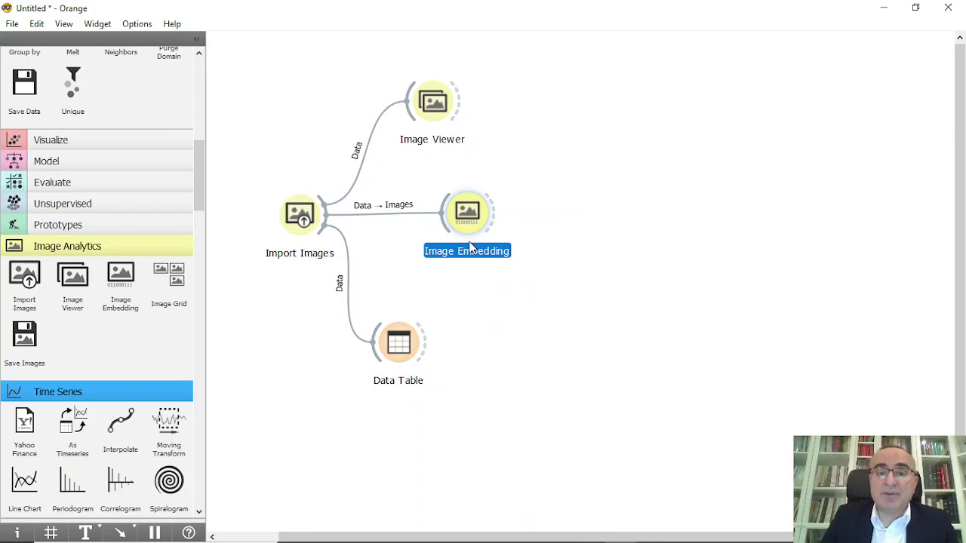
double_click(468, 216)
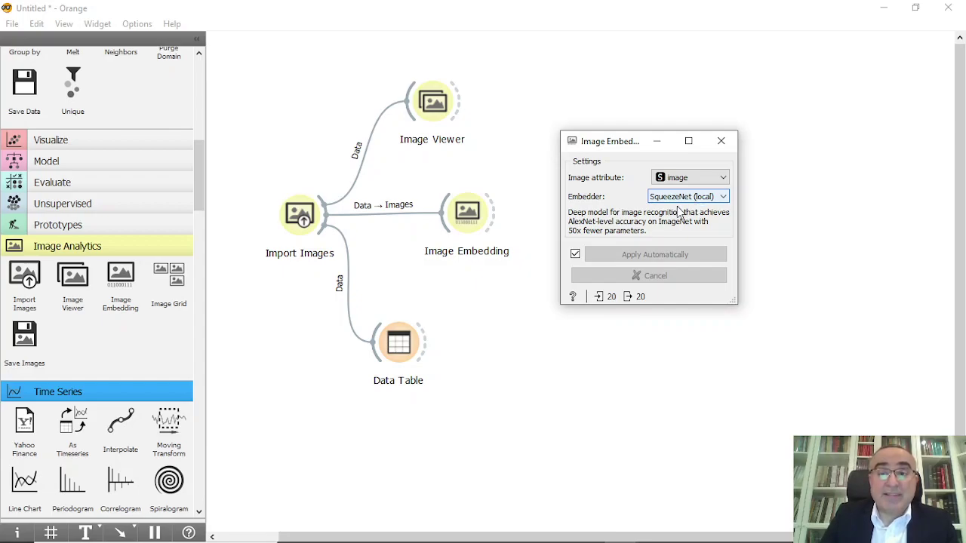
left_click(699, 197)
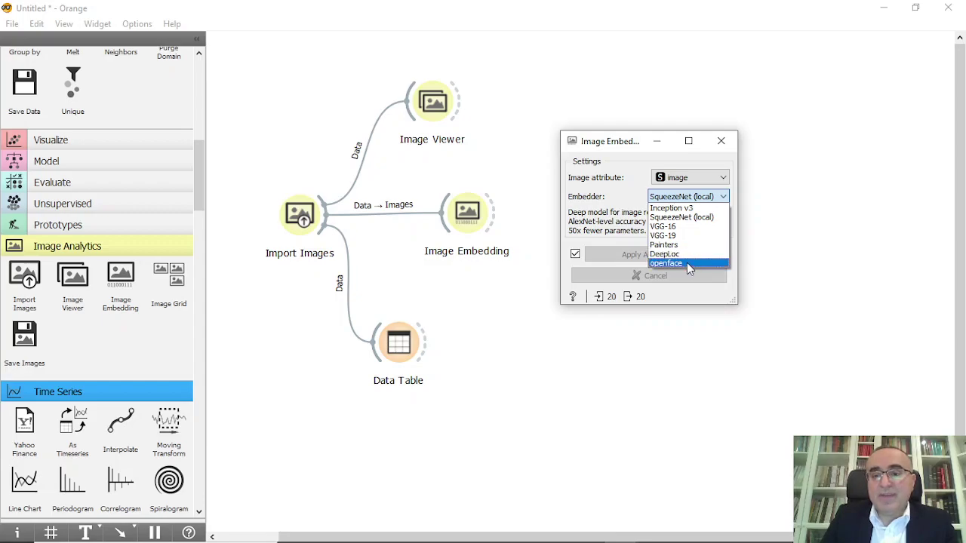
left_click(686, 218)
left_click(721, 142)
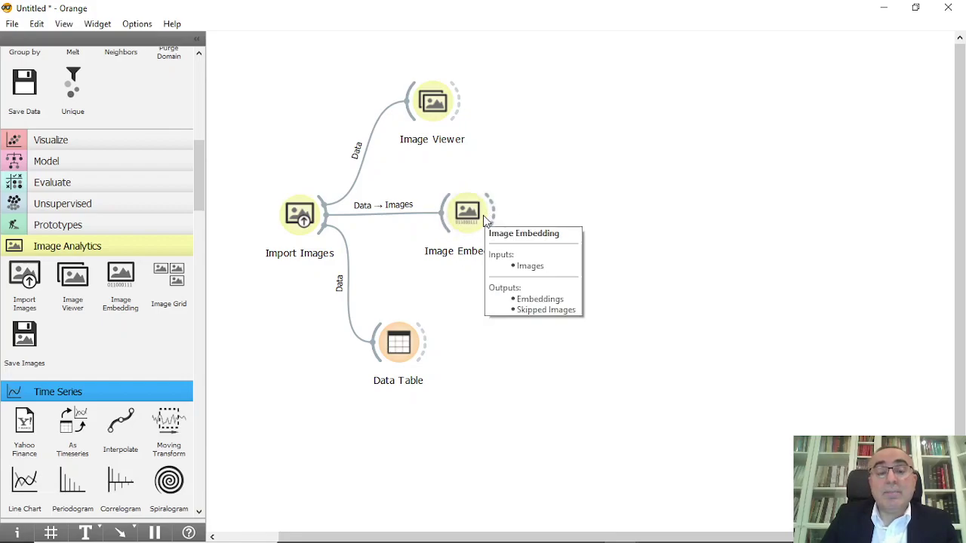
Connect a new Data Table to the embeddings output of Image Embedding and open it.
left_click_drag(495, 201, 573, 96)
type("data")
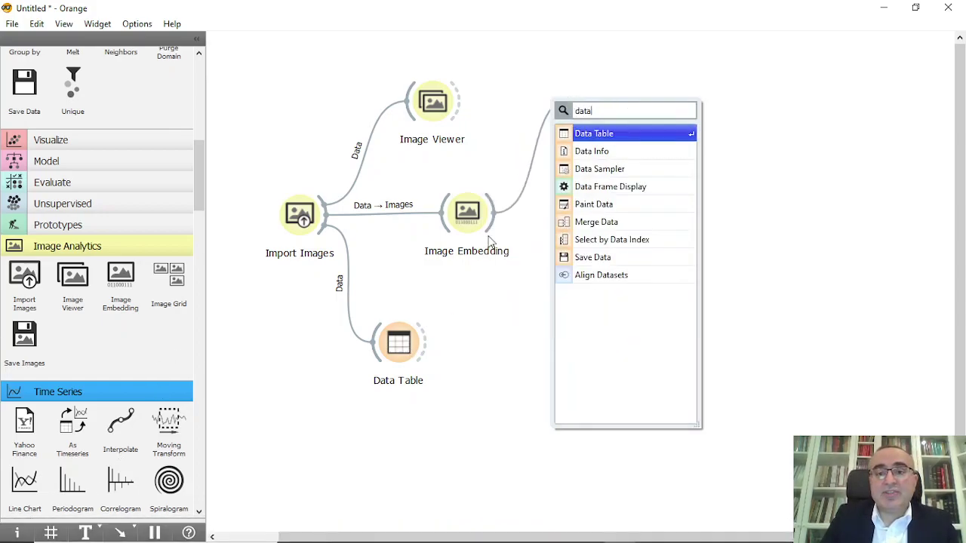
left_click(636, 146)
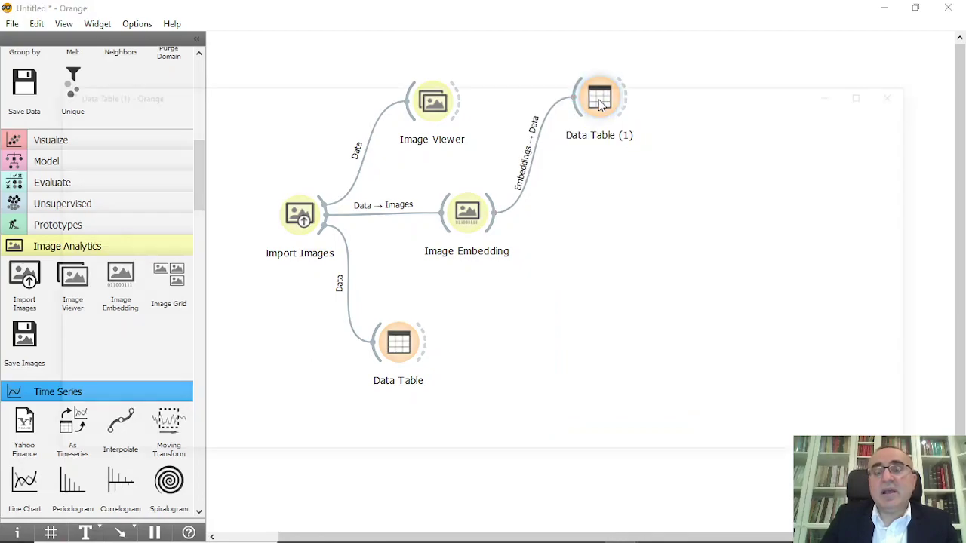
double_click(599, 100)
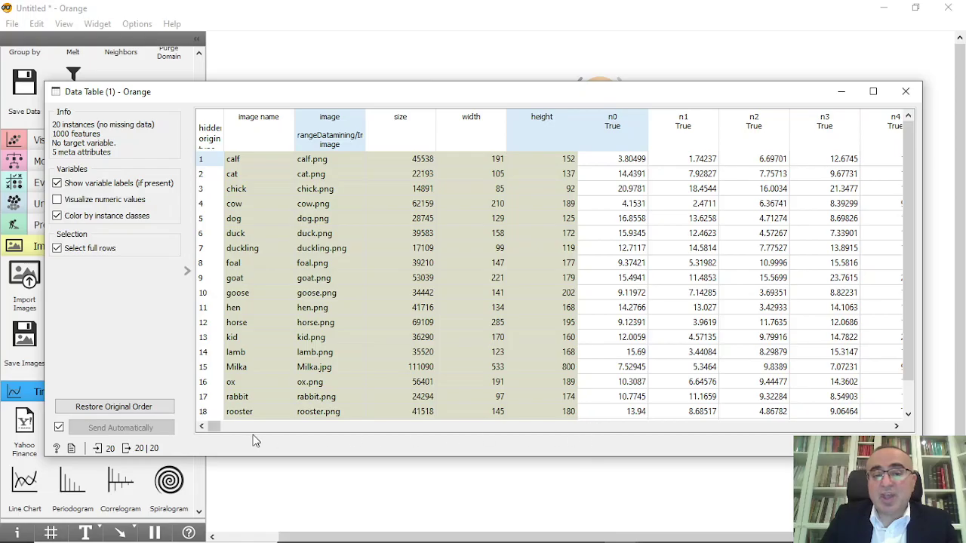
Examine the embedding columns up to n999 in the Data Table, close it, and review the Image Embedding settings.
left_click_drag(215, 427, 891, 429)
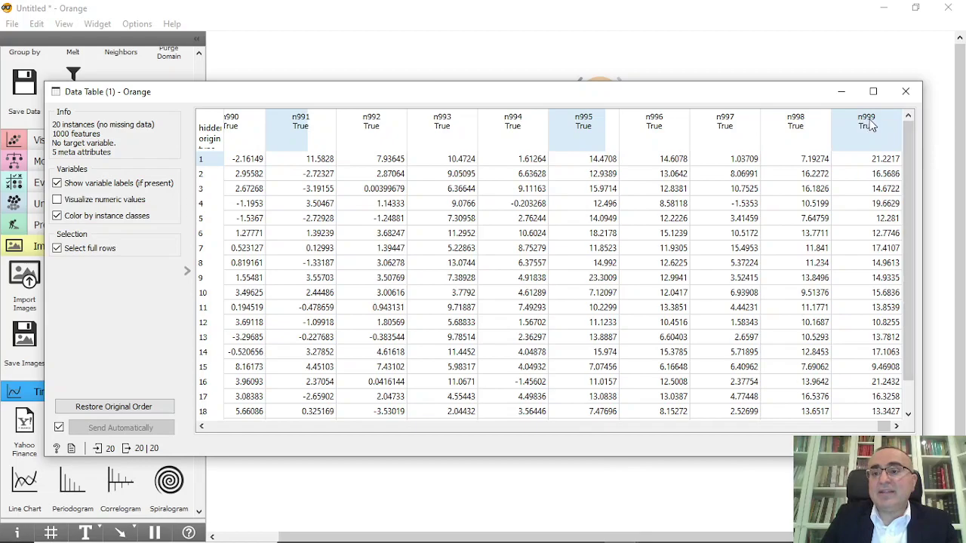
mouse_move(869, 128)
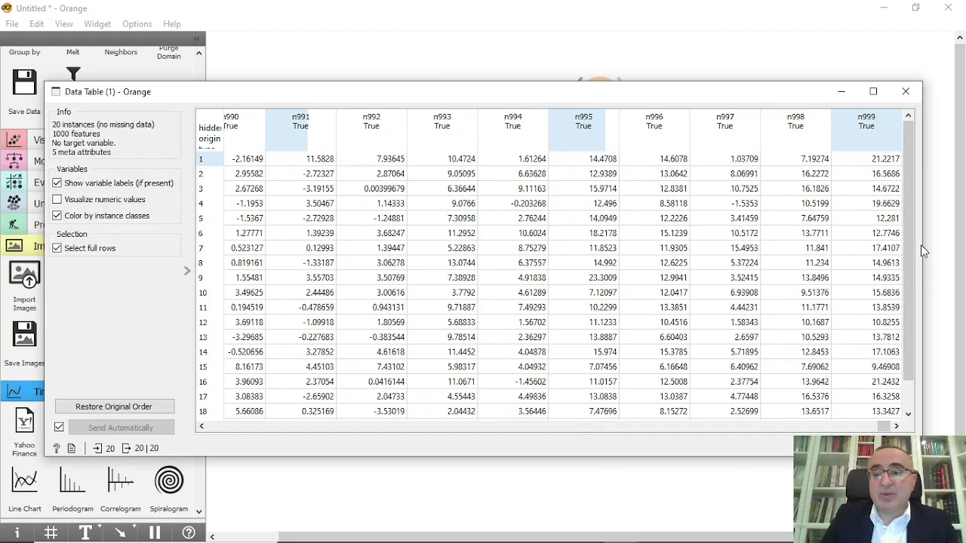
scroll(912, 310, "down", 1)
scroll(911, 326, "up", 1)
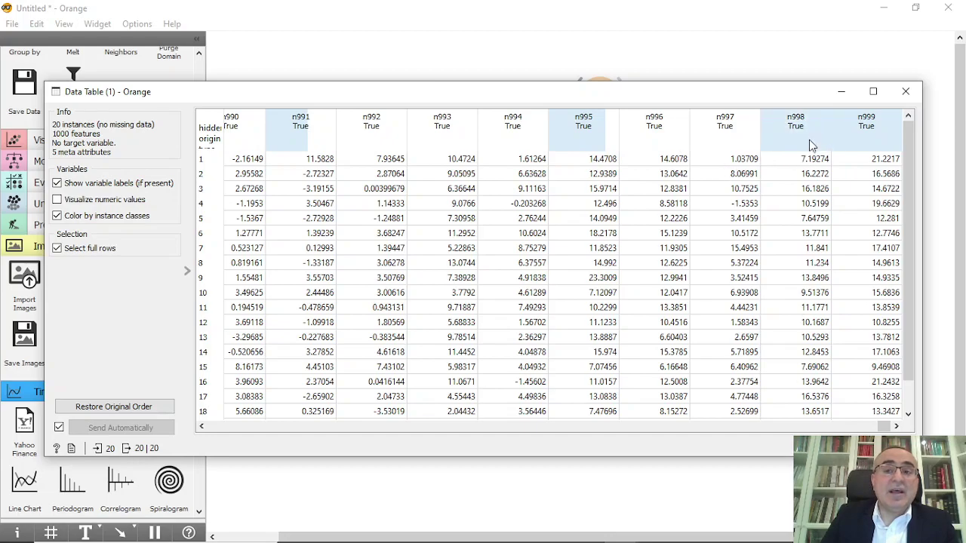
left_click(906, 91)
double_click(467, 212)
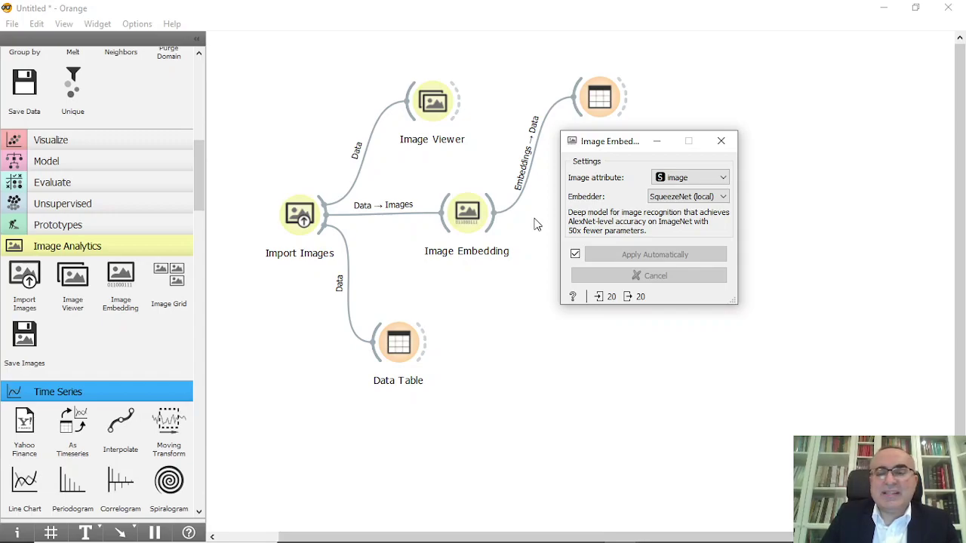
left_click(722, 142)
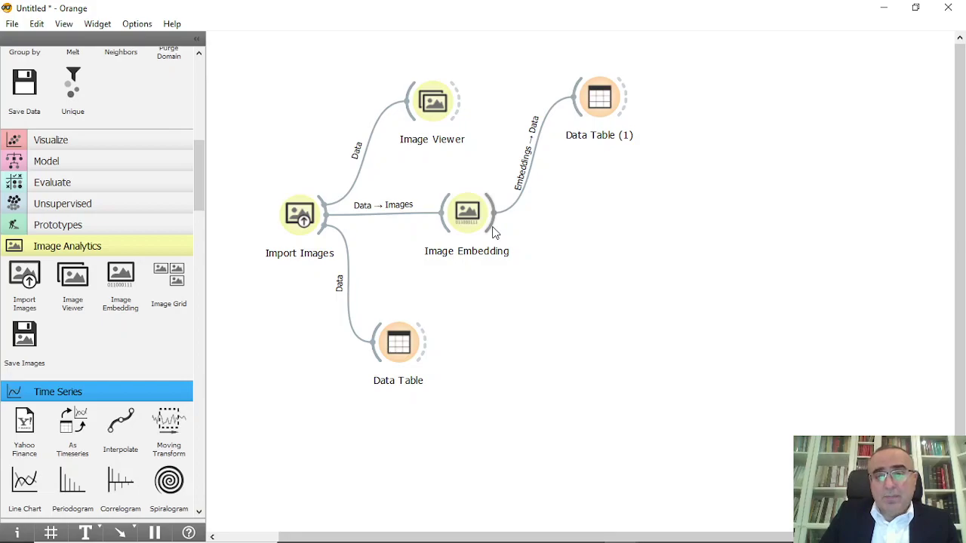
Add a Distances widget linked to the embeddings output of Image Embedding.
left_click_drag(491, 224, 587, 225)
type("di")
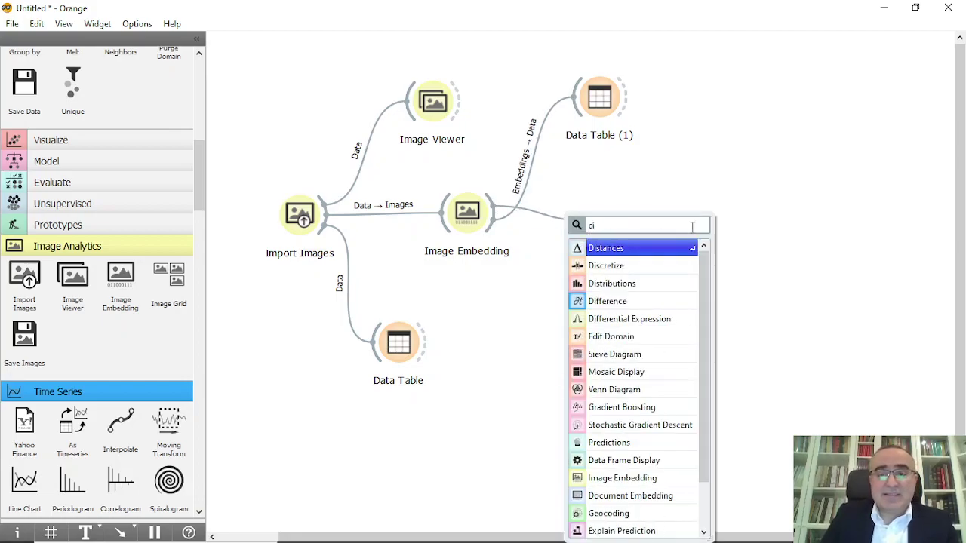
left_click(642, 249)
Link a new Hierarchical Clustering widget to Distances and open its dendrogram.
left_click_drag(640, 221, 702, 220)
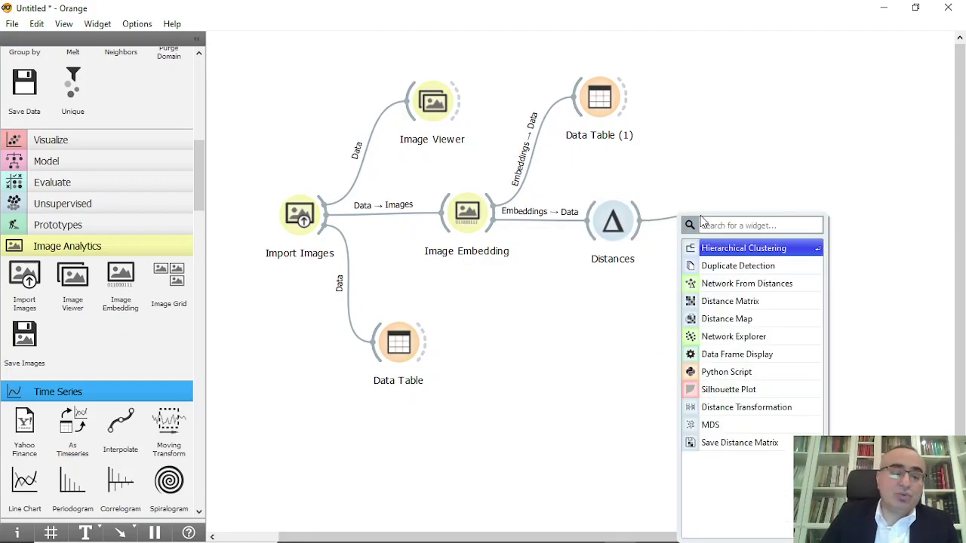
type("hi")
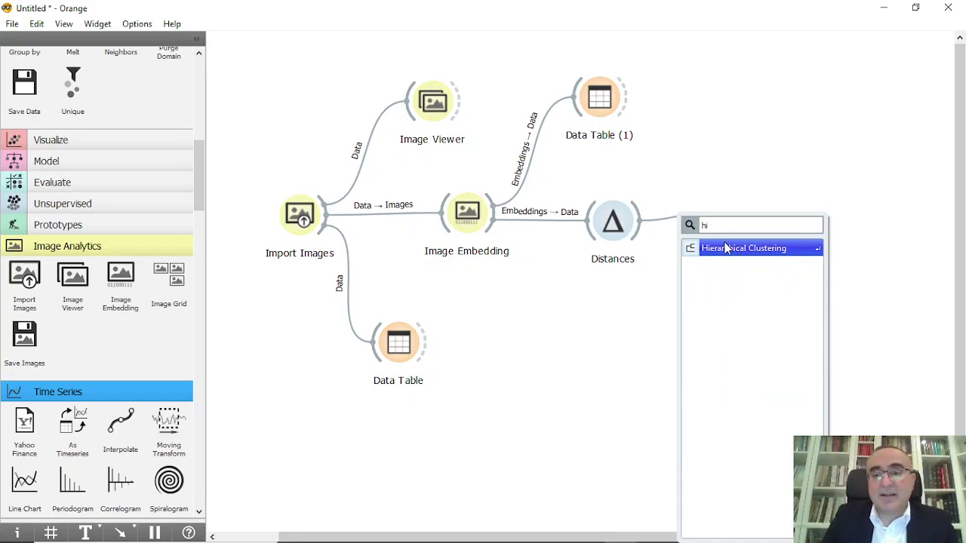
left_click(726, 248)
double_click(734, 220)
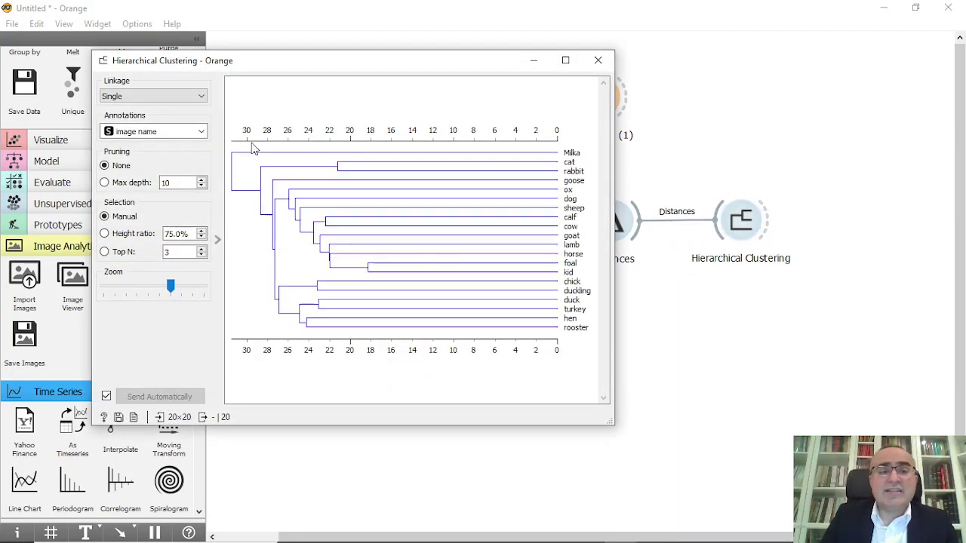
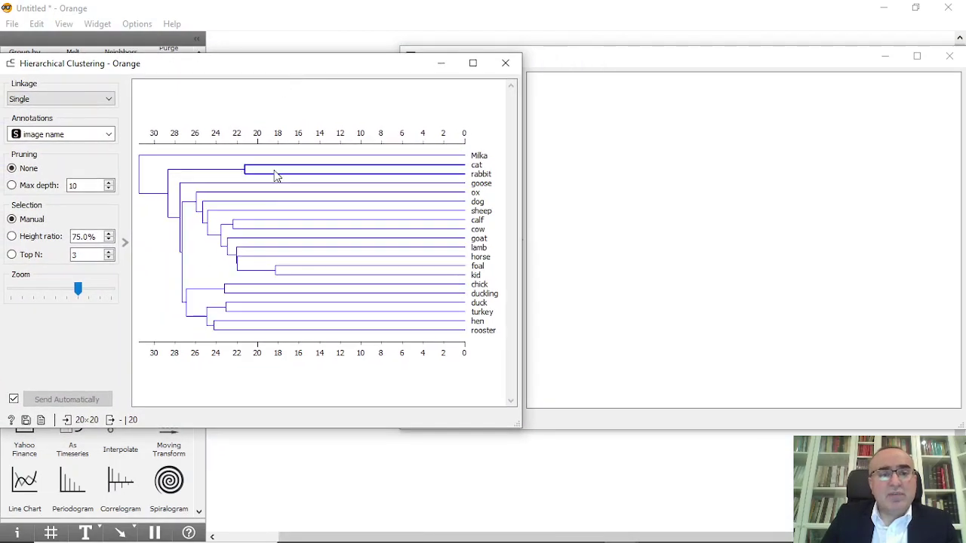
Compare the images of the cat–rabbit cluster, the whole tree and the livestock clusters from lamb–kid up to sheep–kid by selecting them in the dendrogram.
left_click(275, 174)
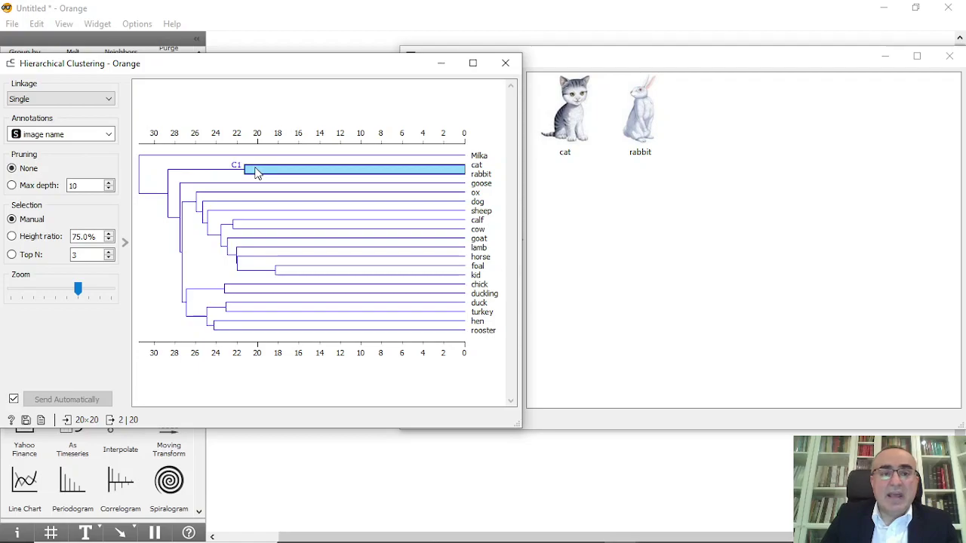
left_click(204, 168)
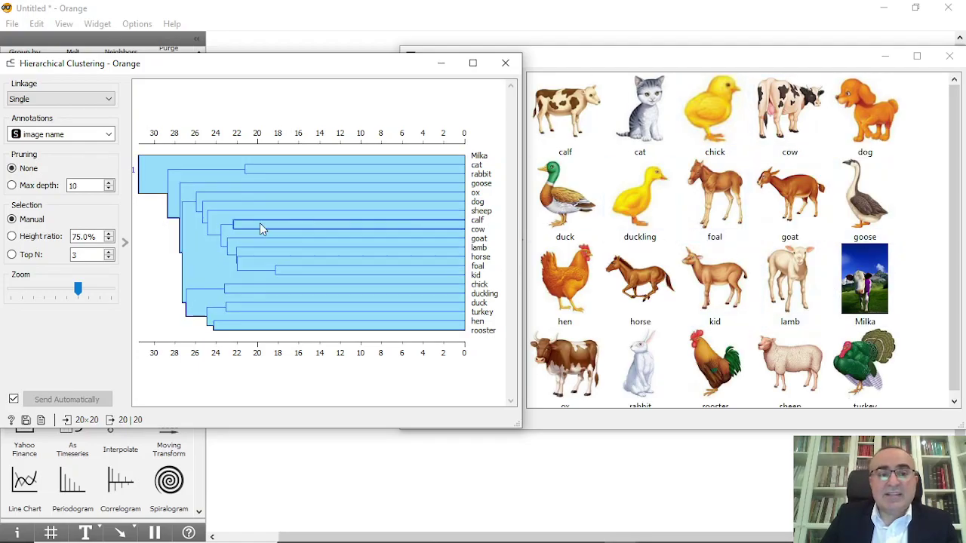
left_click(277, 261)
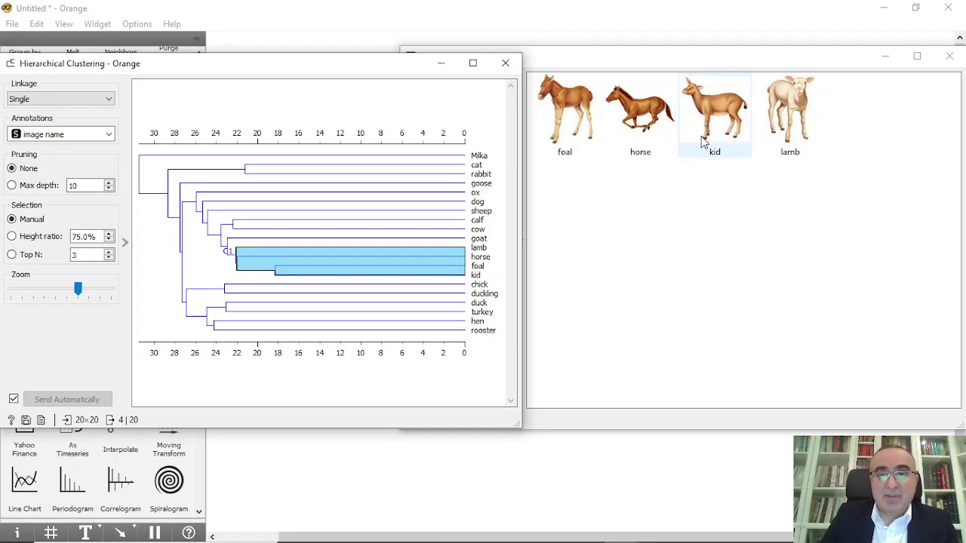
left_click(295, 242)
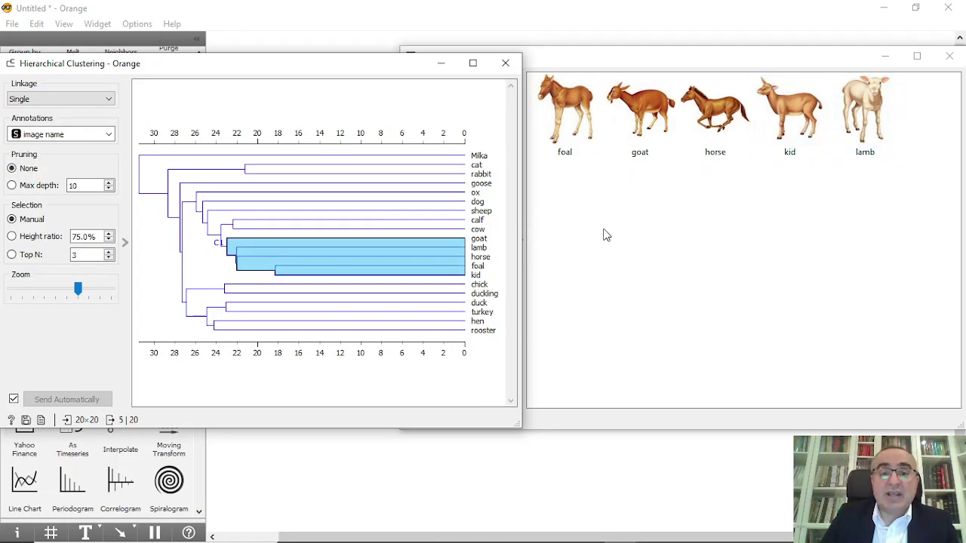
left_click(301, 231)
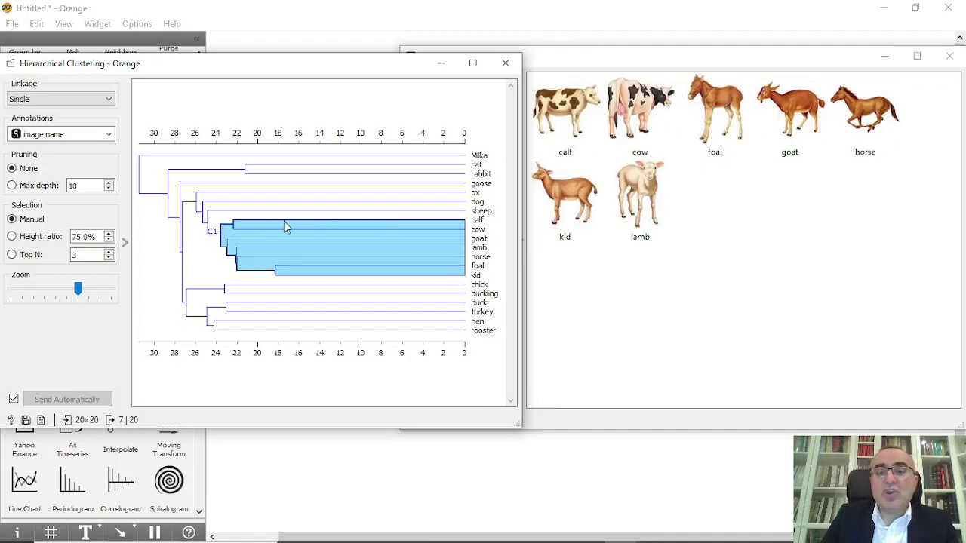
left_click(240, 212)
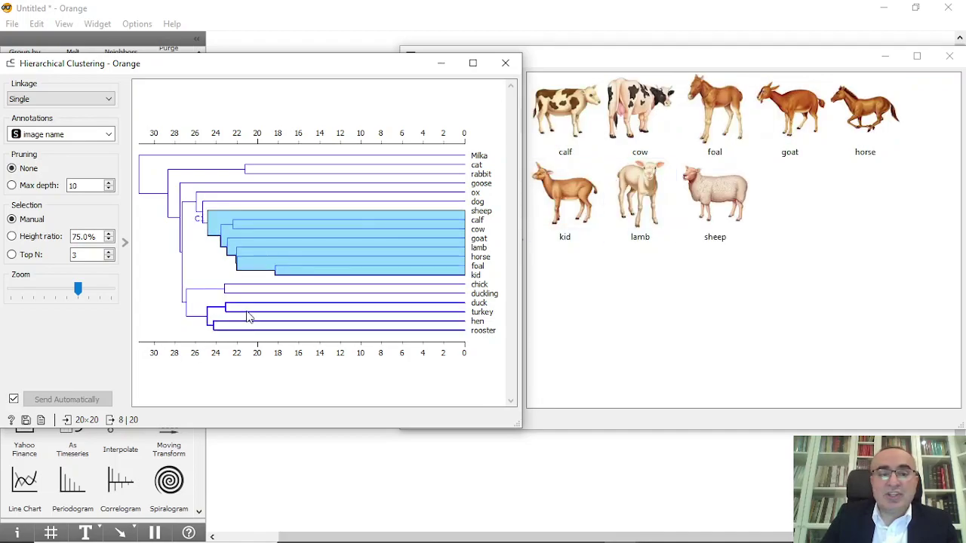
View the images of the chick–duckling cluster and of the whole poultry branch from chick to rooster.
left_click(277, 290)
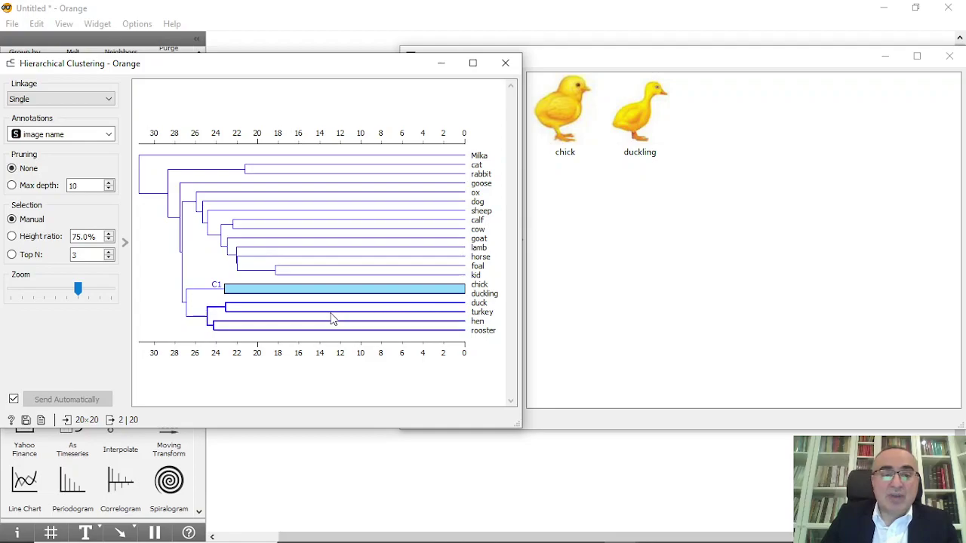
left_click(233, 326)
left_click(208, 303)
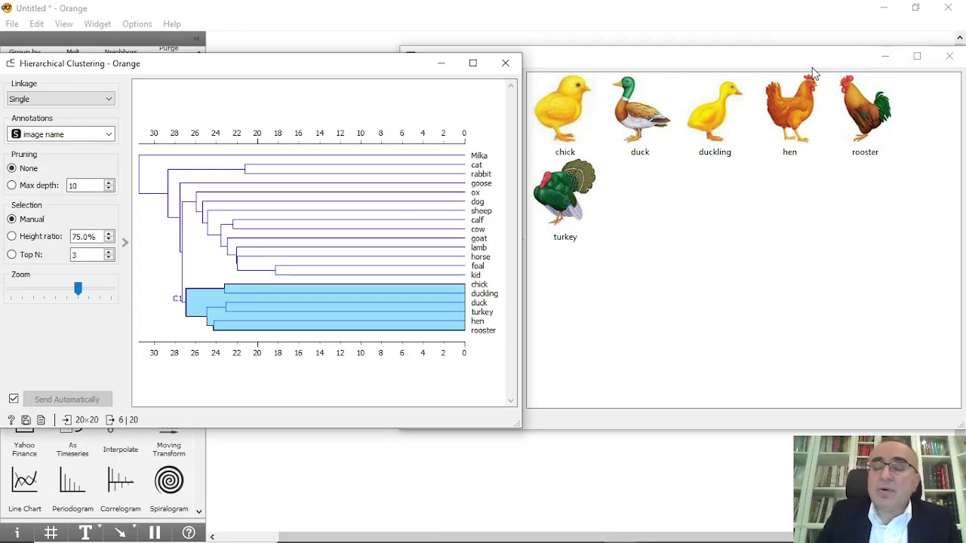
Close the image viewer and link a new Image Grid widget to the selected data of Hierarchical Clustering.
left_click(949, 57)
left_click_drag(762, 240, 877, 319)
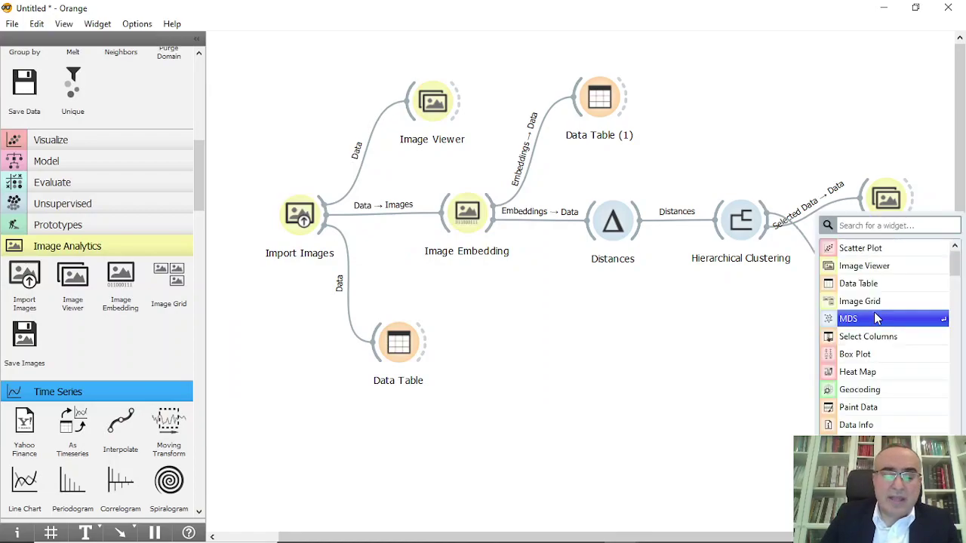
type("im")
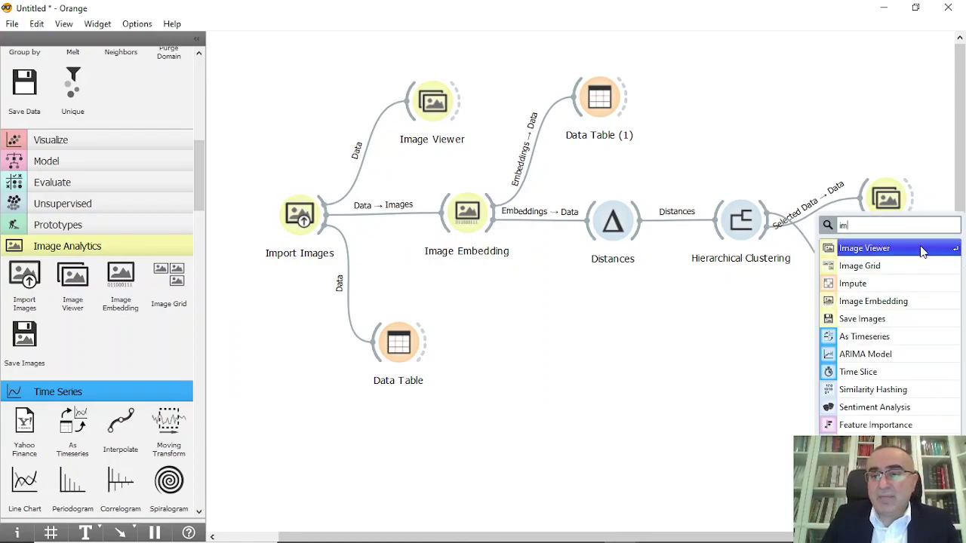
left_click(916, 265)
Open Hierarchical Clustering and Image Grid together, arranging the windows so the dendrogram and the grid can be compared.
double_click(741, 221)
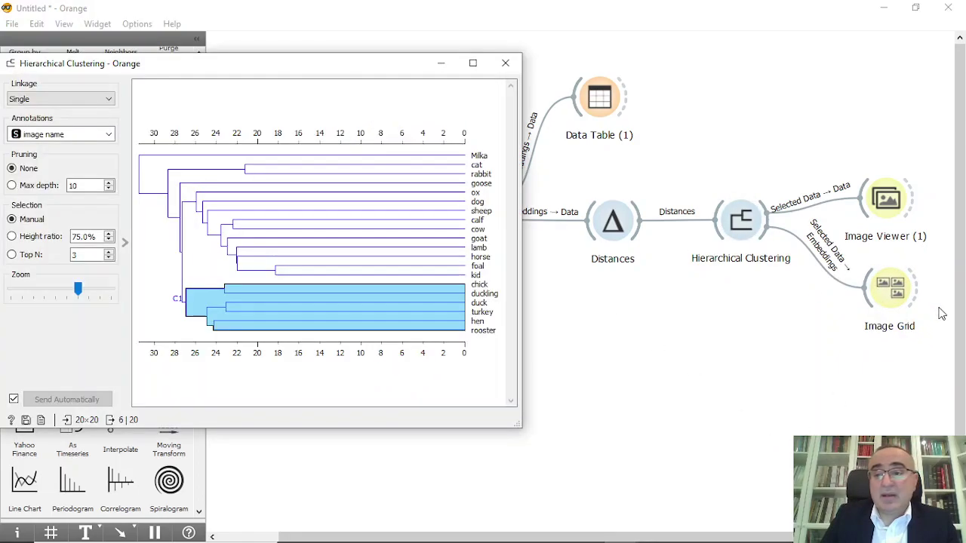
double_click(893, 302)
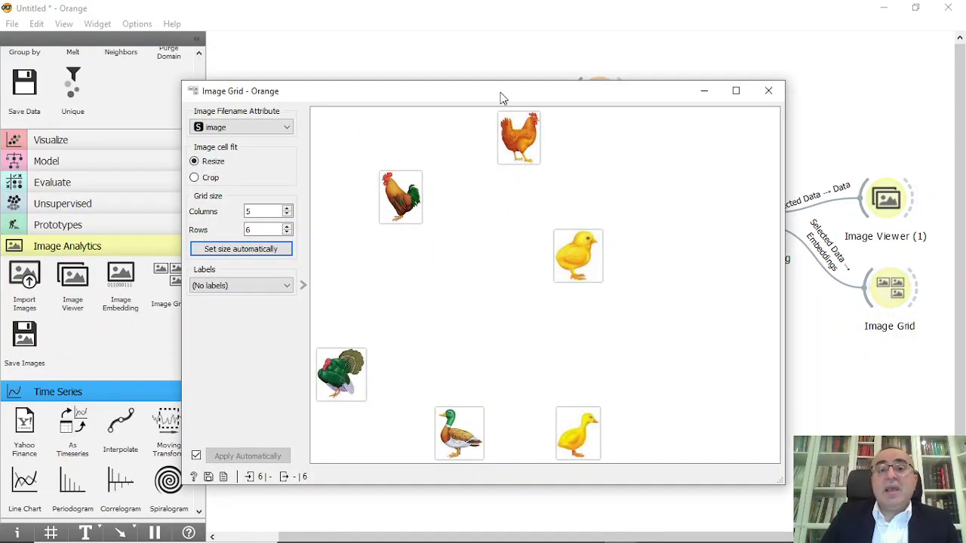
left_click_drag(503, 99, 662, 102)
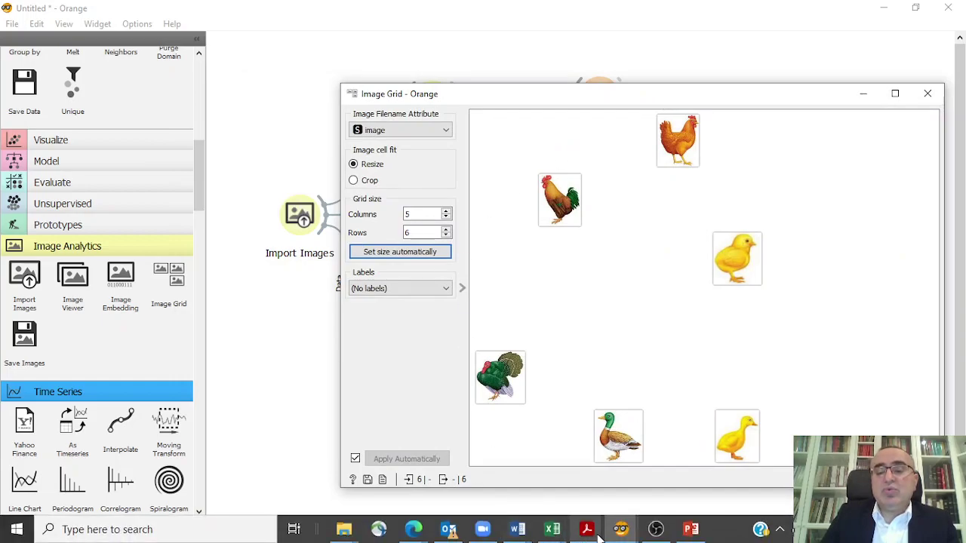
left_click(621, 530)
left_click(717, 475)
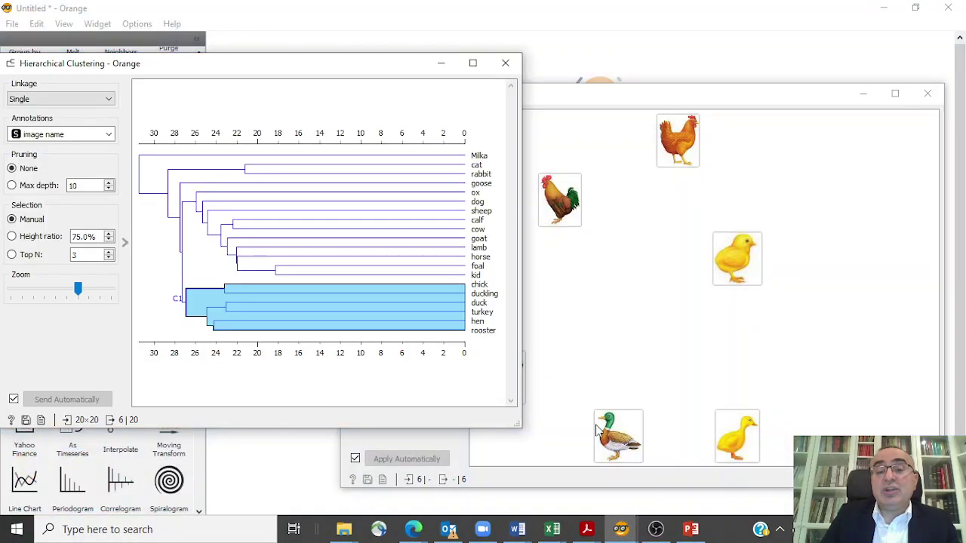
Select the cat–rabbit cluster and the ox-to-kid cluster in the dendrogram and examine each one's layout in the Image Grid.
left_click(307, 169)
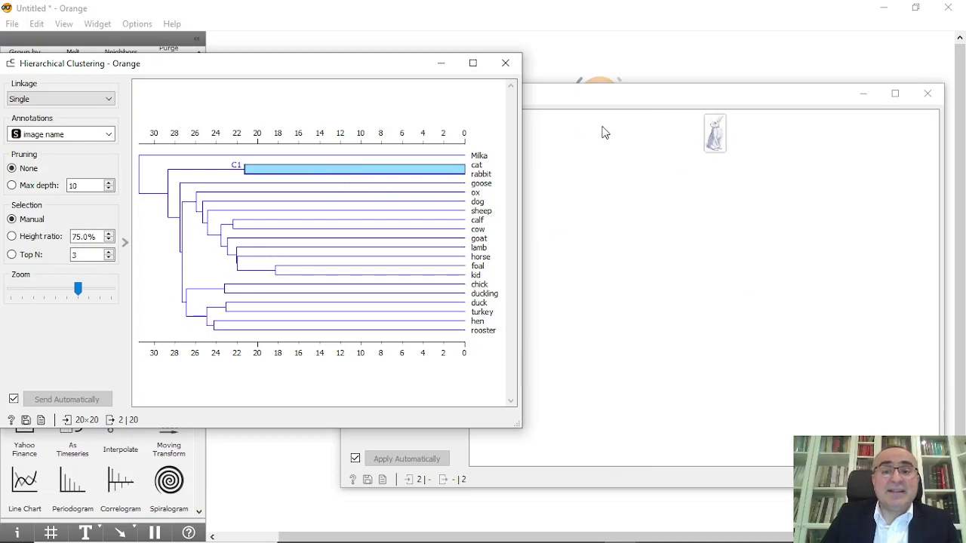
left_click_drag(600, 93, 632, 95)
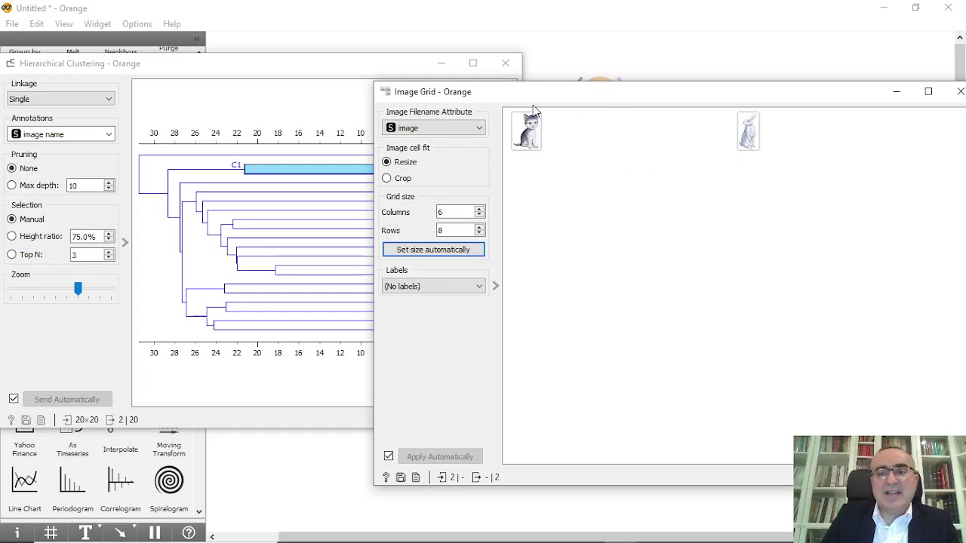
left_click(217, 203)
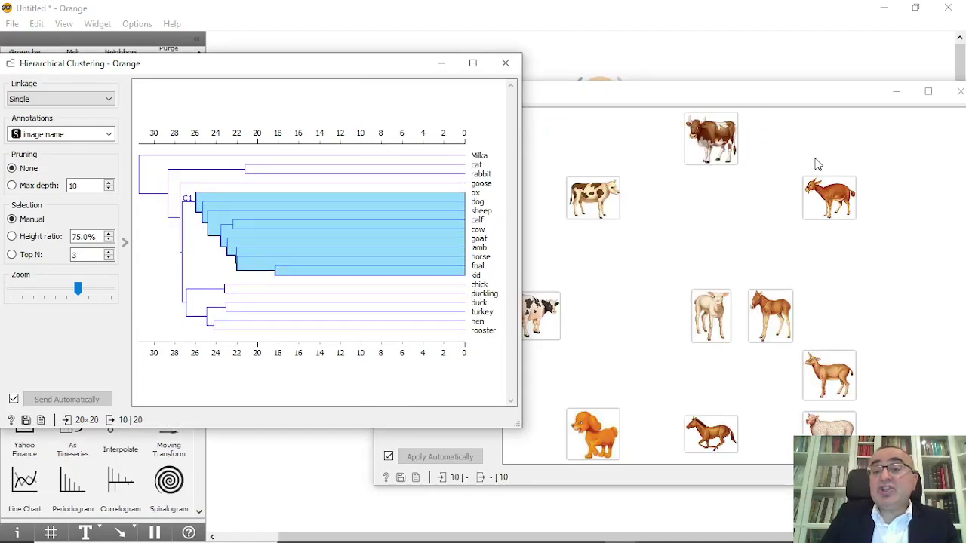
left_click(755, 110)
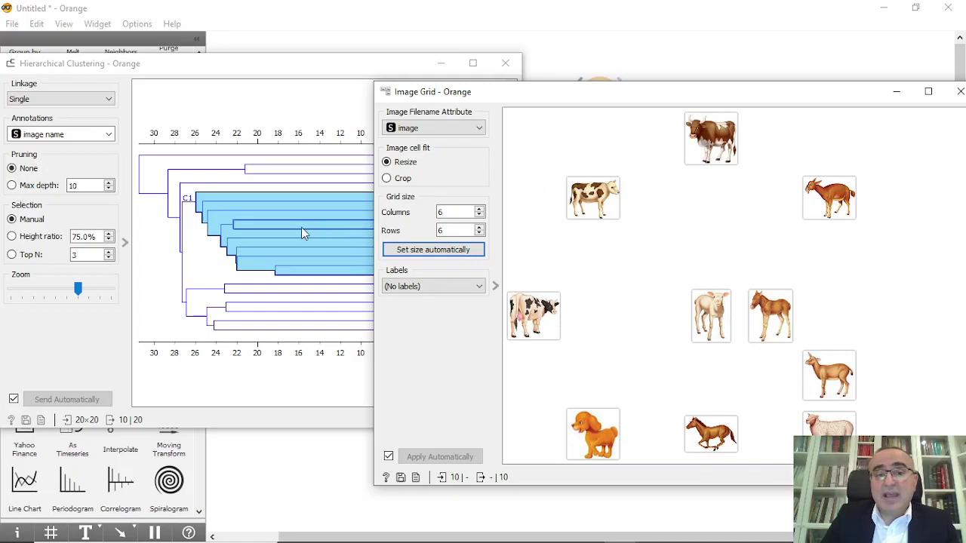
Select the foal–kid cluster and widen it to include horse and lamb, comparing the images in the grid.
left_click(311, 276)
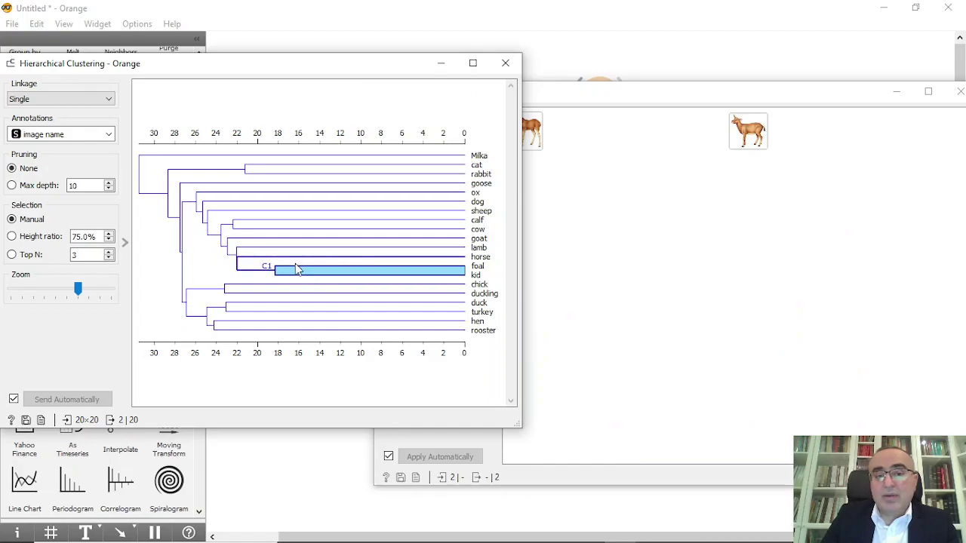
left_click(307, 262)
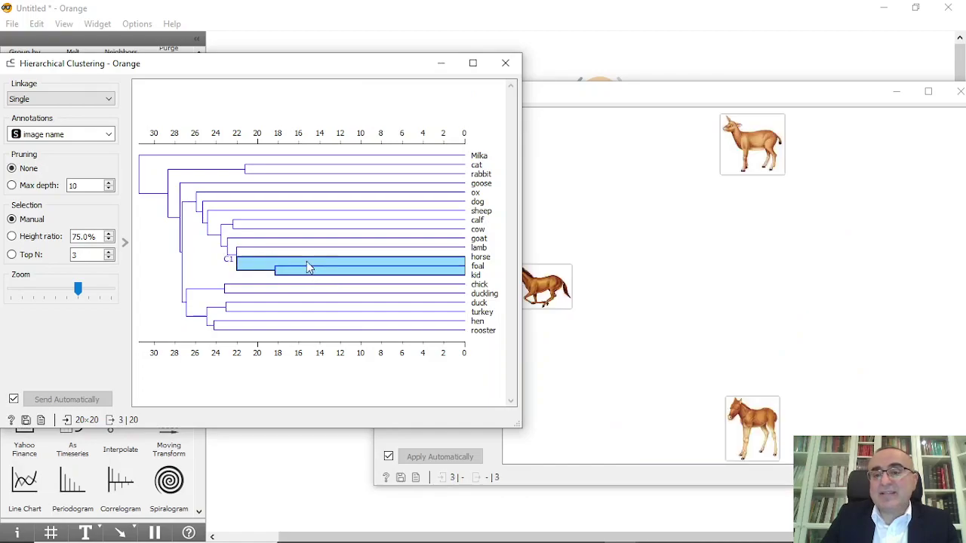
left_click(316, 254)
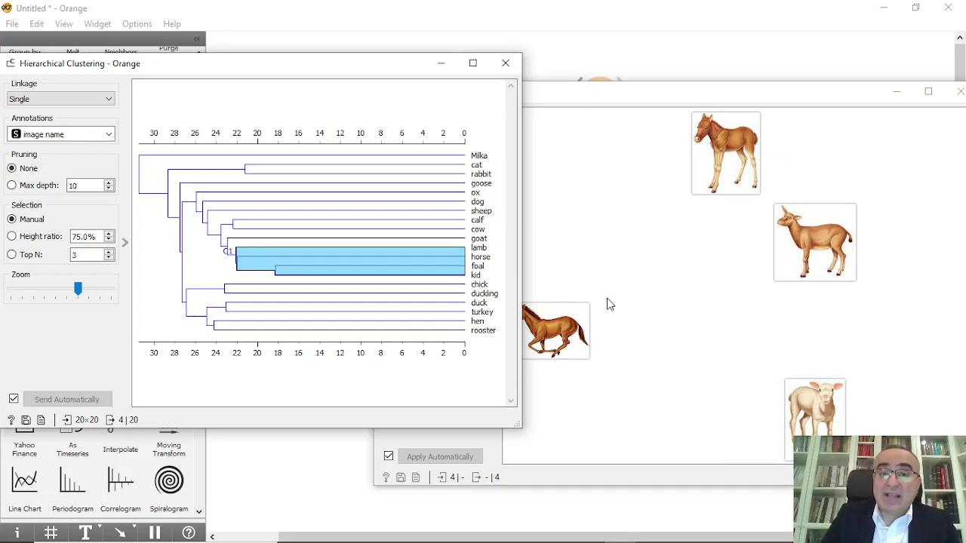
Select the chick–duckling, duck–turkey and full chick-to-rooster clusters in turn and inspect the poultry images in the Image Grid.
left_click(275, 290)
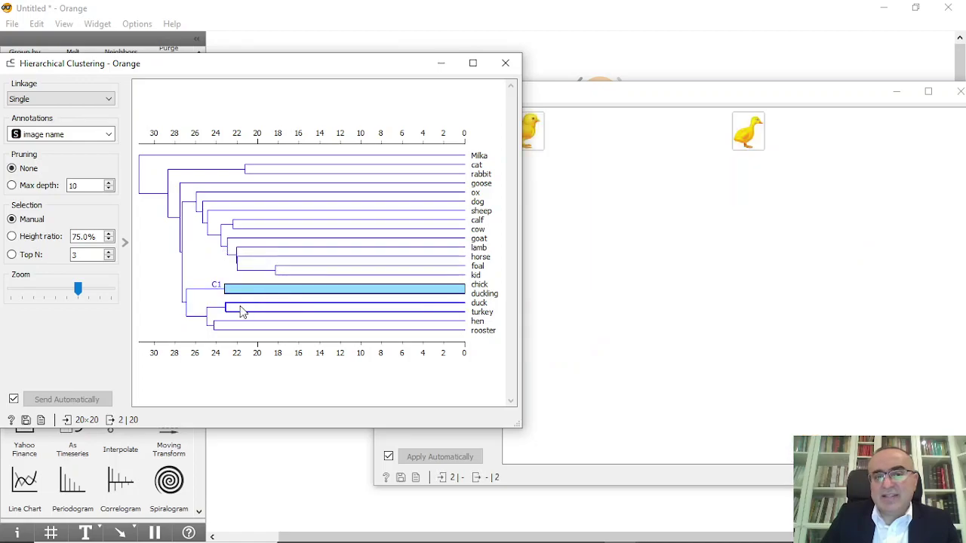
left_click(247, 311)
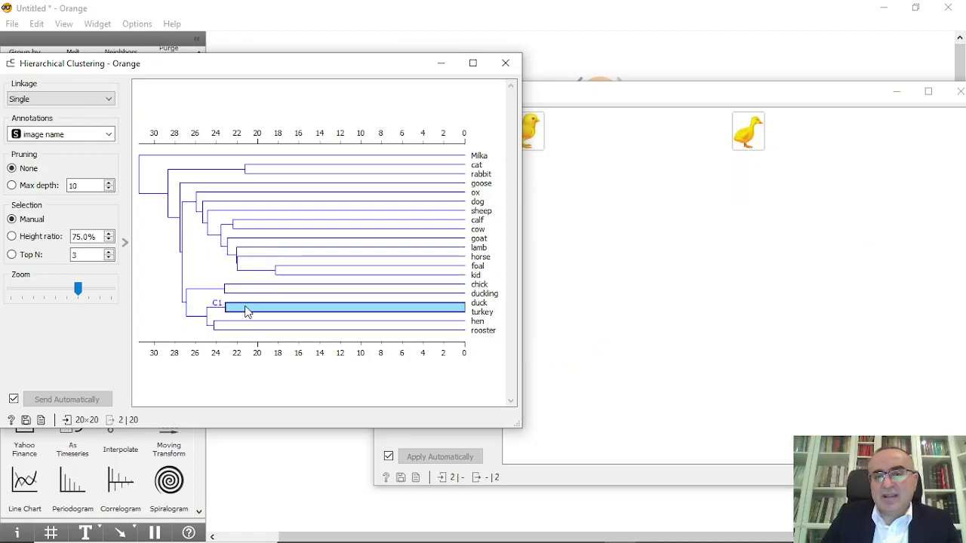
left_click(200, 297)
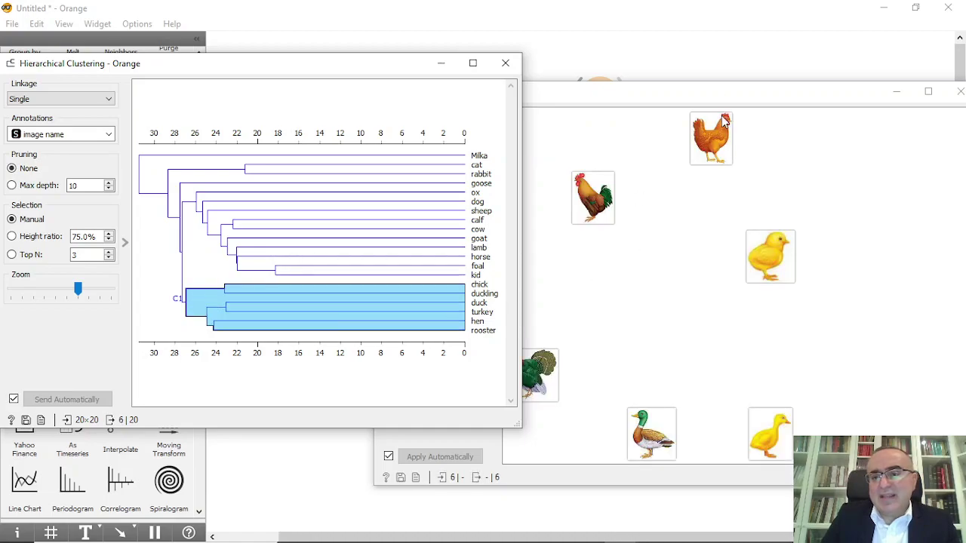
left_click(707, 222)
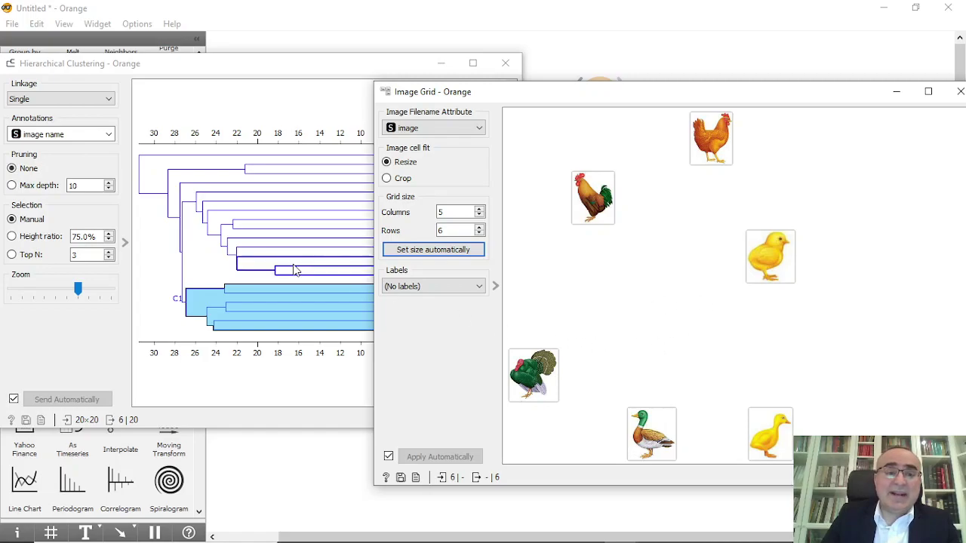
Select the ox-to-rooster cluster and the entire dendrogram in turn, compare the images in the Image Grid, and close both windows.
left_click(191, 225)
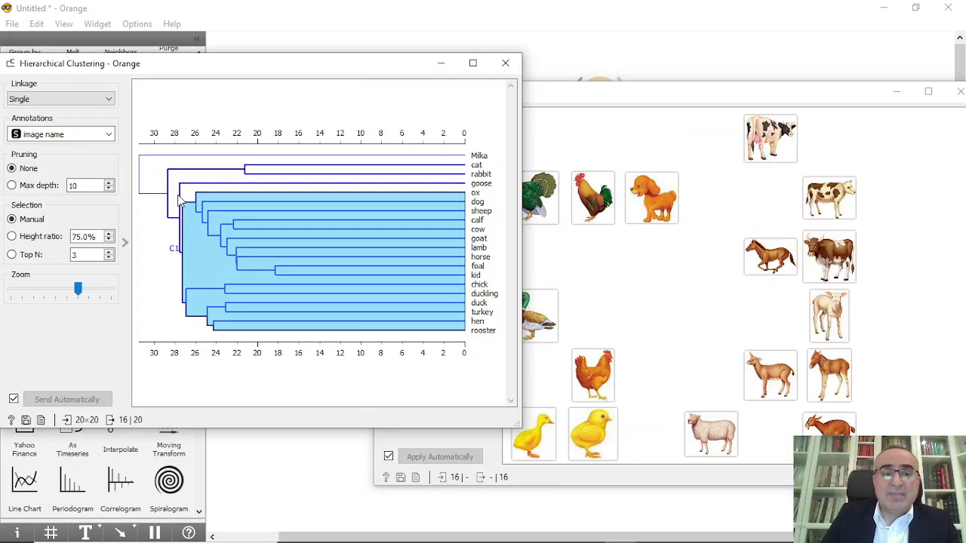
left_click(170, 189)
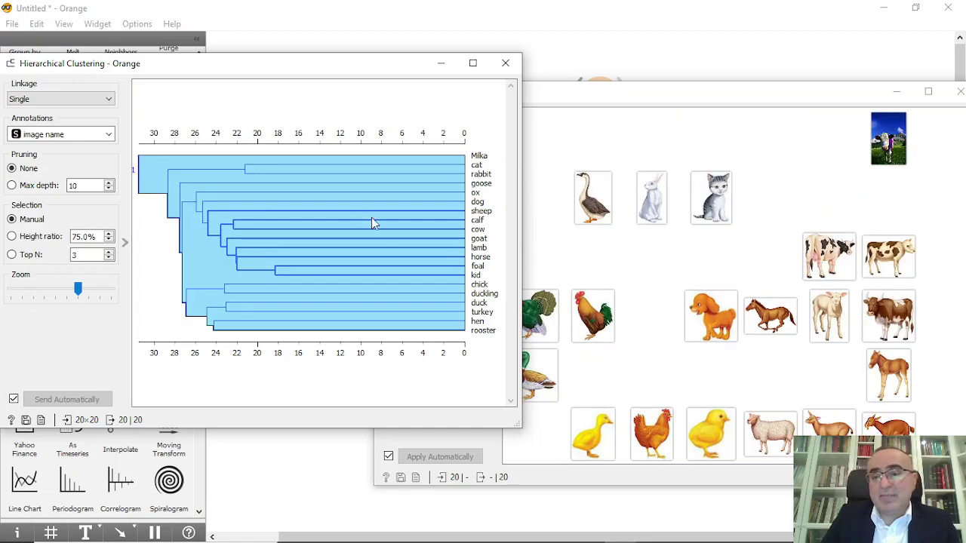
left_click(698, 362)
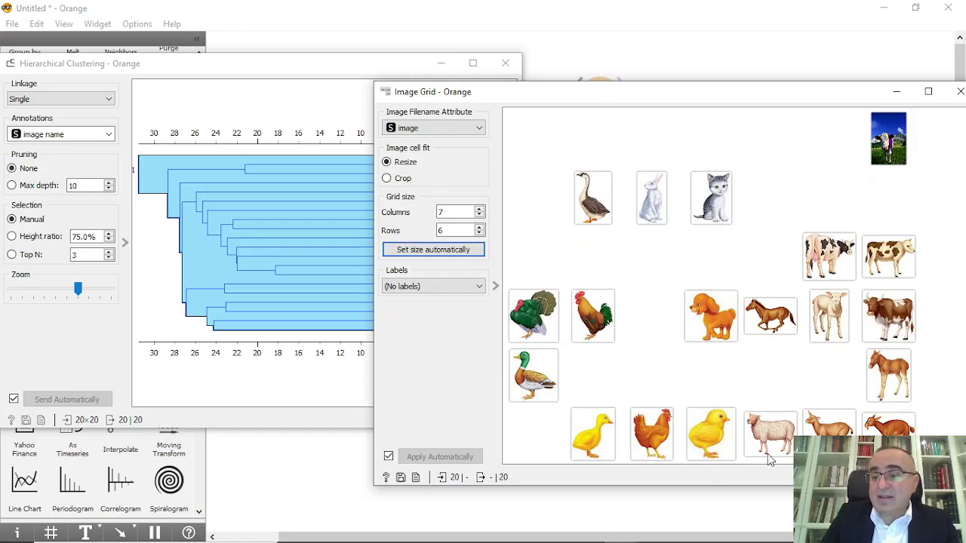
left_click_drag(828, 97, 755, 93)
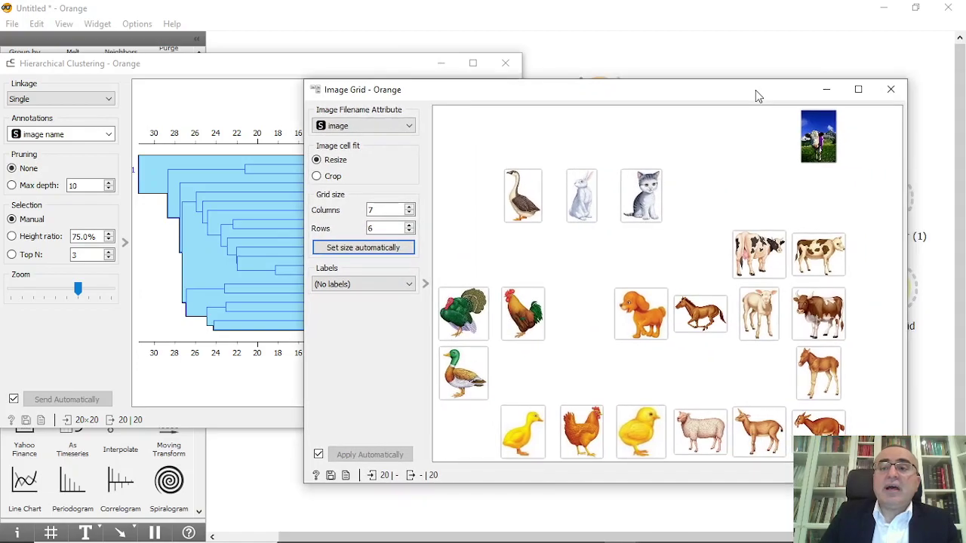
left_click(892, 90)
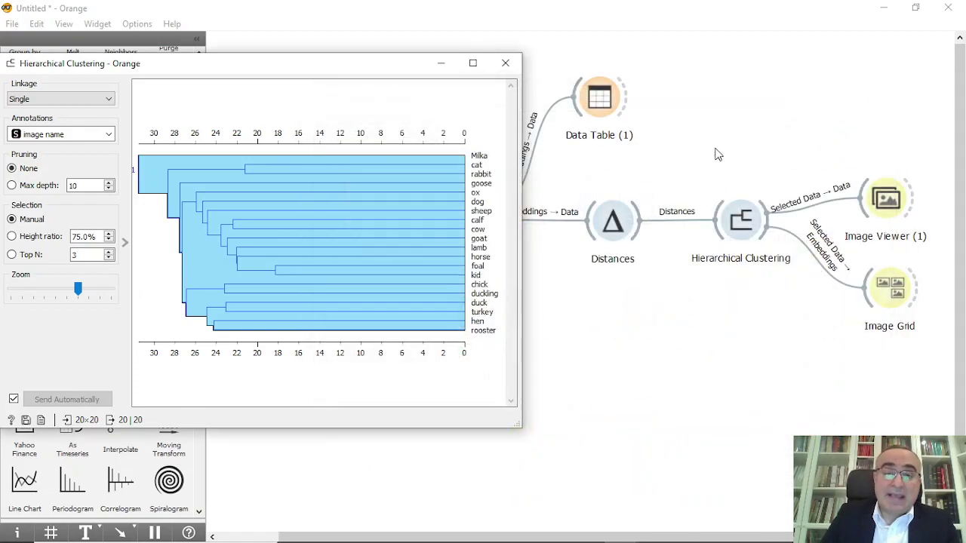
left_click(507, 68)
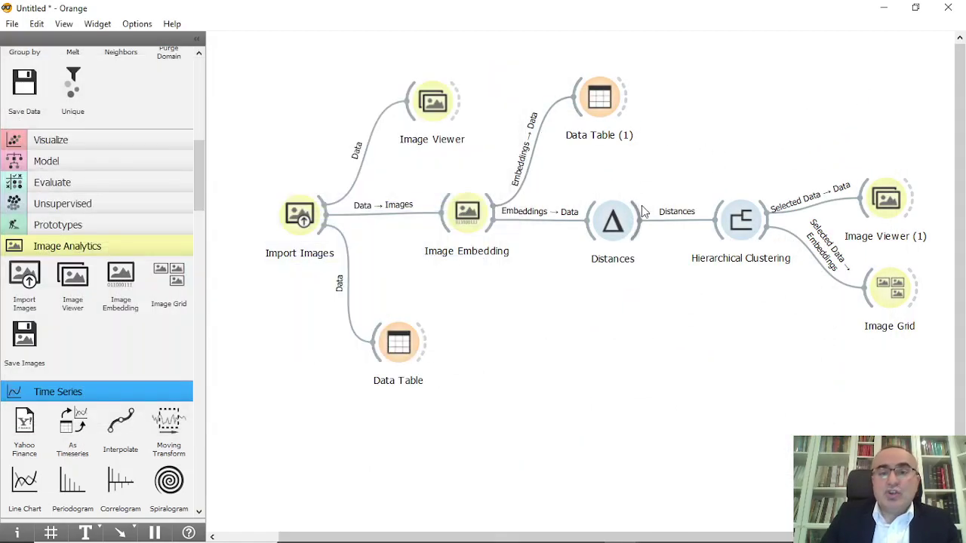
Open the Import Images widget, switch to File Explorer and browse from Imagesdataset through Cates and Dogs to the inner animals folder.
double_click(301, 226)
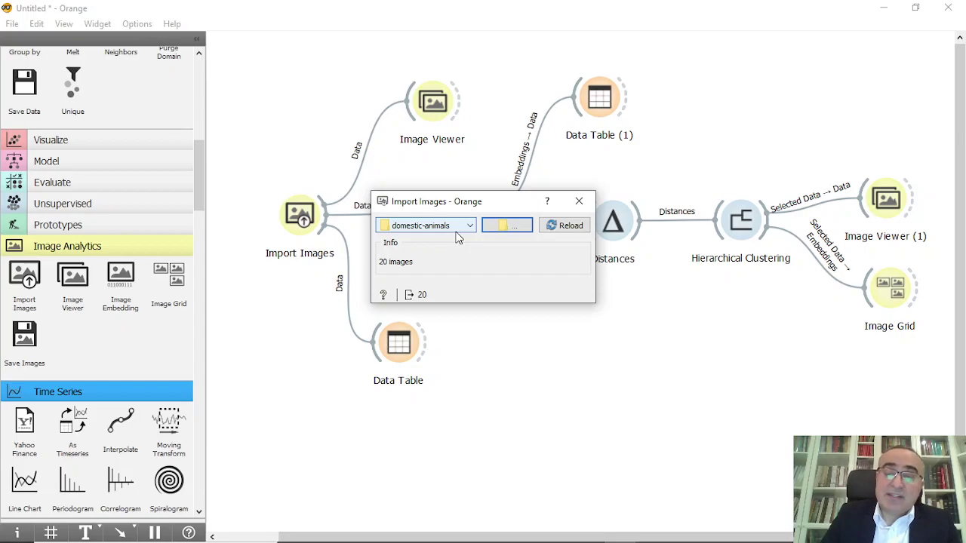
mouse_move(381, 532)
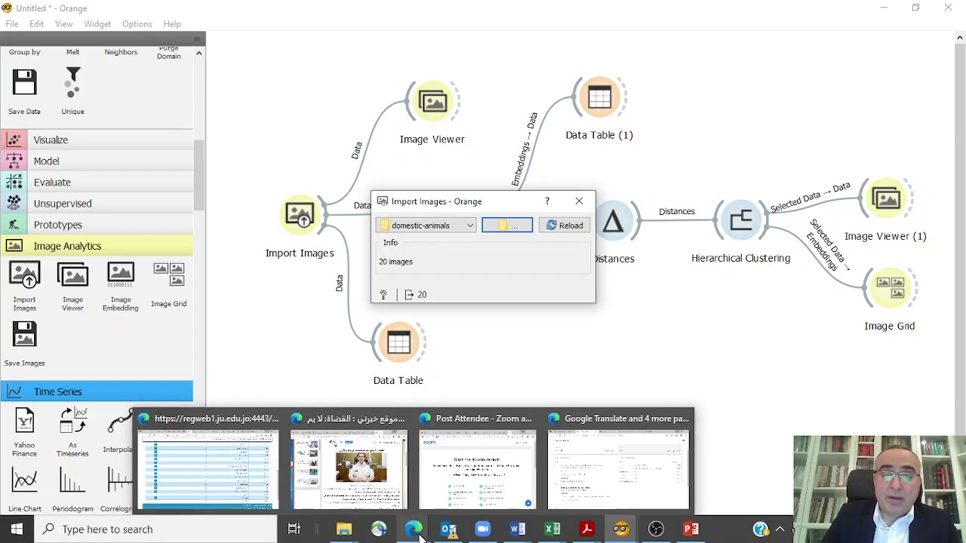
left_click(344, 533)
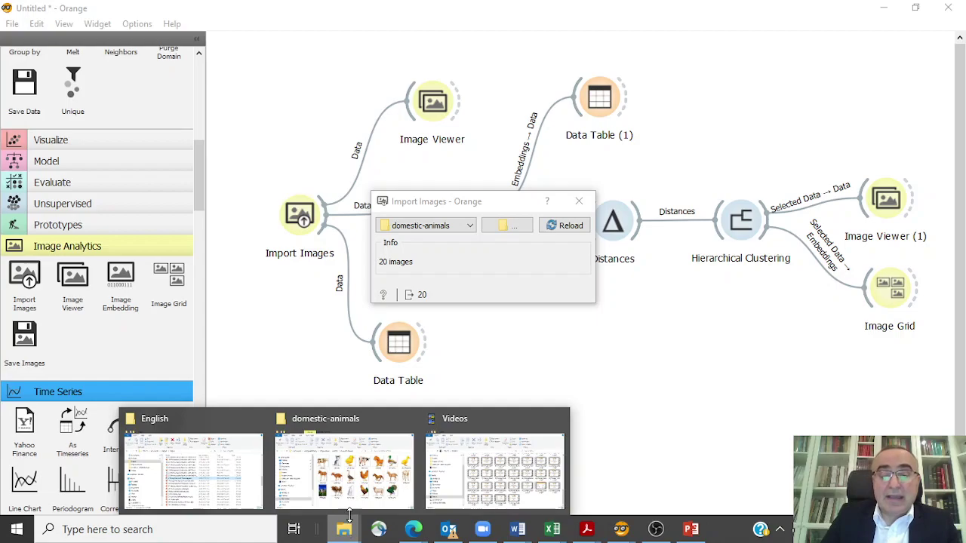
left_click(352, 491)
left_click(358, 132)
left_click(338, 132)
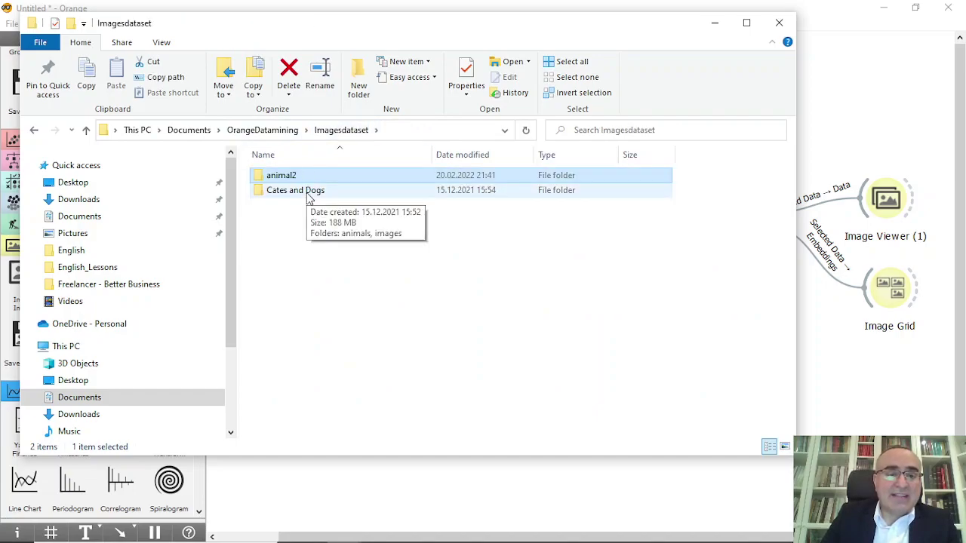
double_click(309, 198)
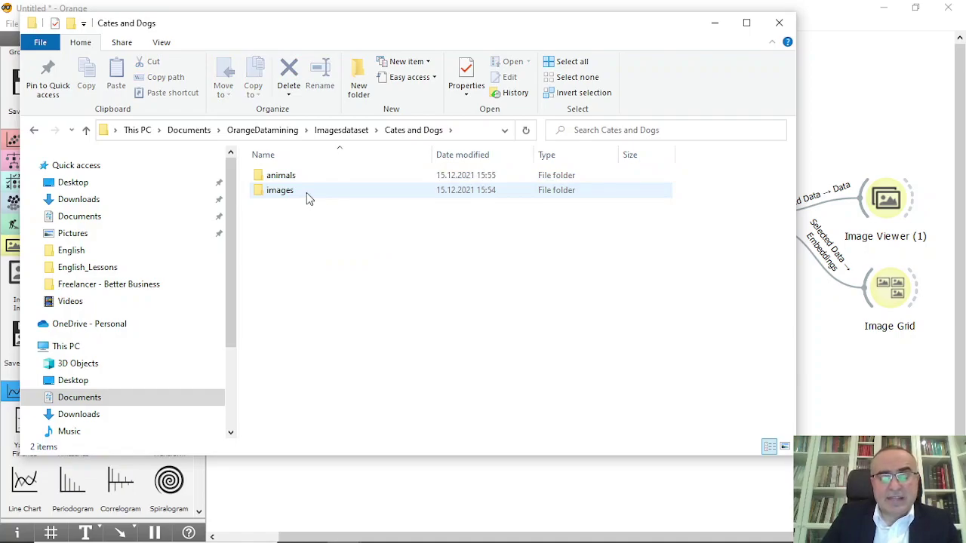
double_click(304, 178)
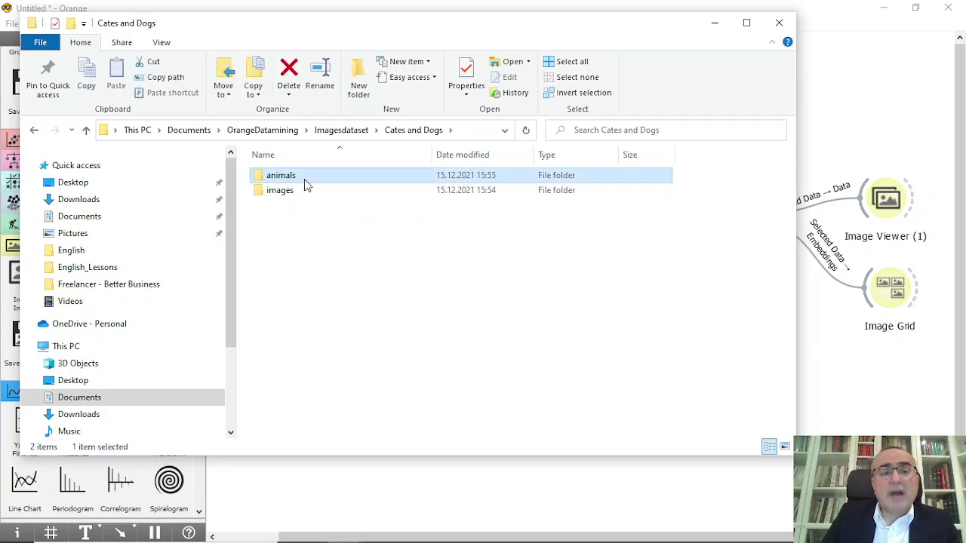
double_click(307, 184)
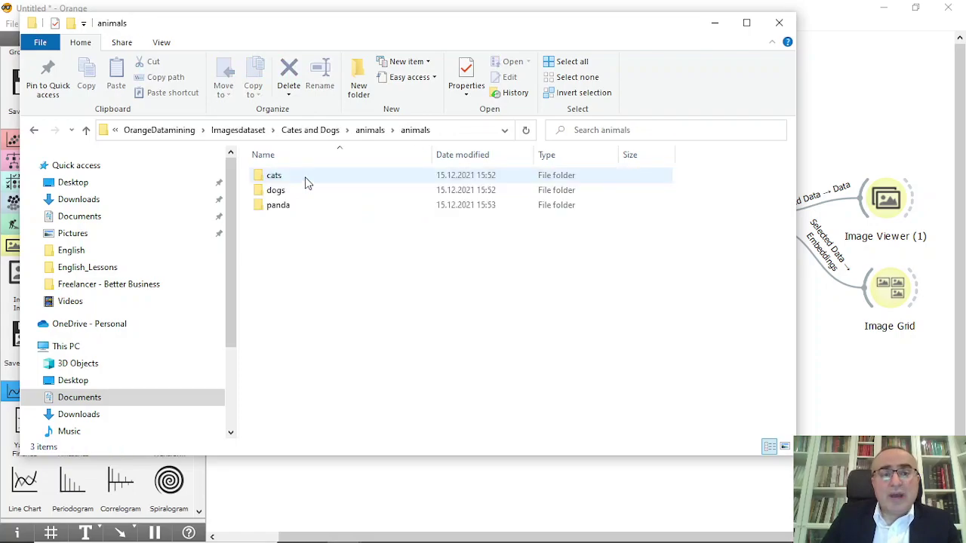
Look through the images in the cats, dogs and panda folders, and minimize File Explorer.
double_click(283, 181)
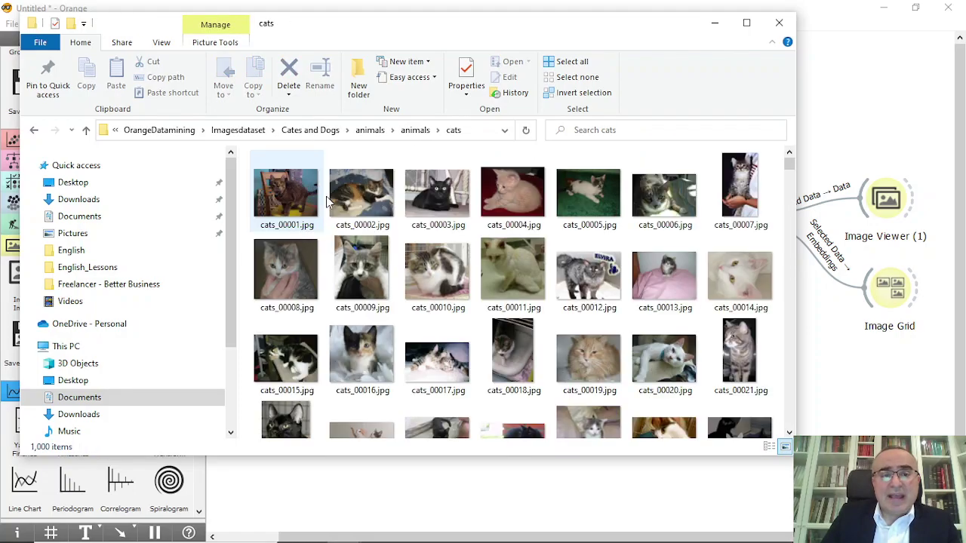
left_click(416, 130)
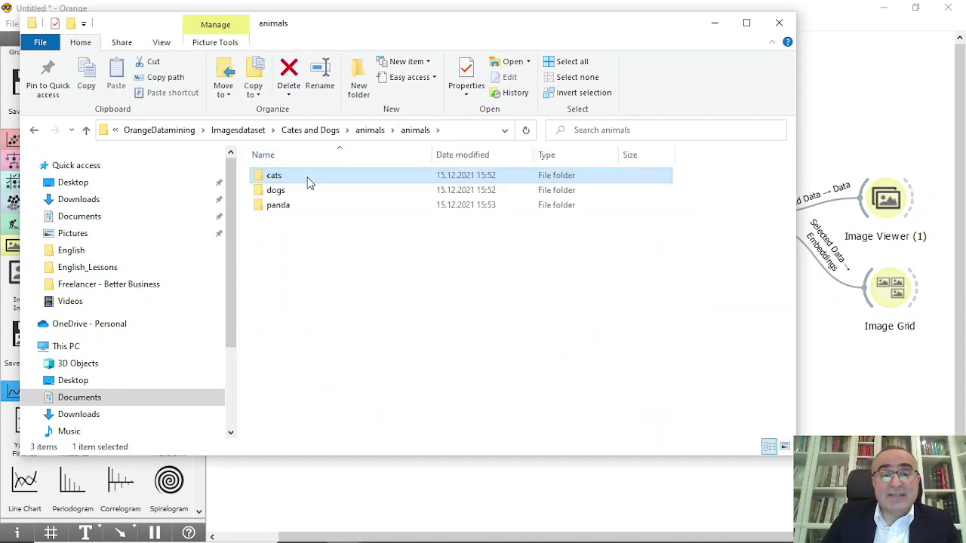
double_click(293, 194)
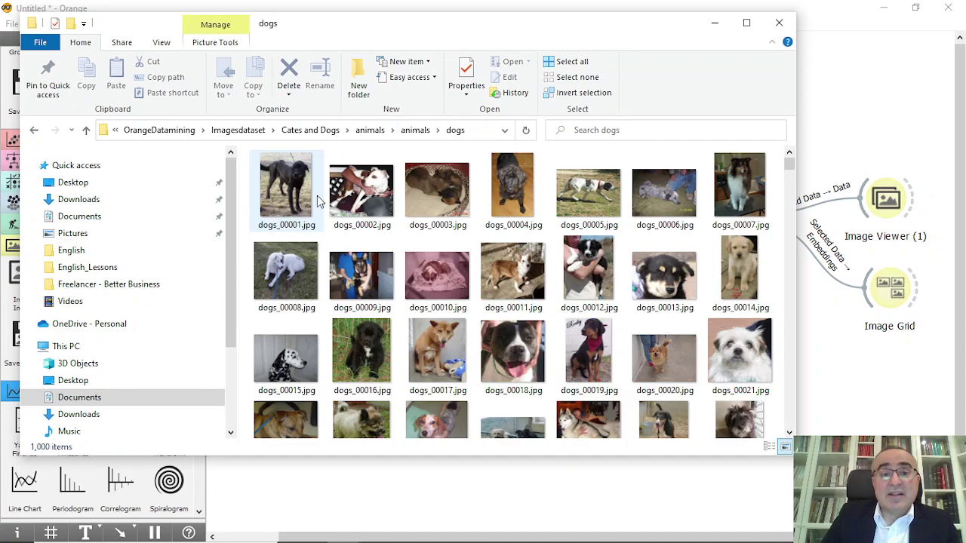
left_click(415, 130)
double_click(283, 205)
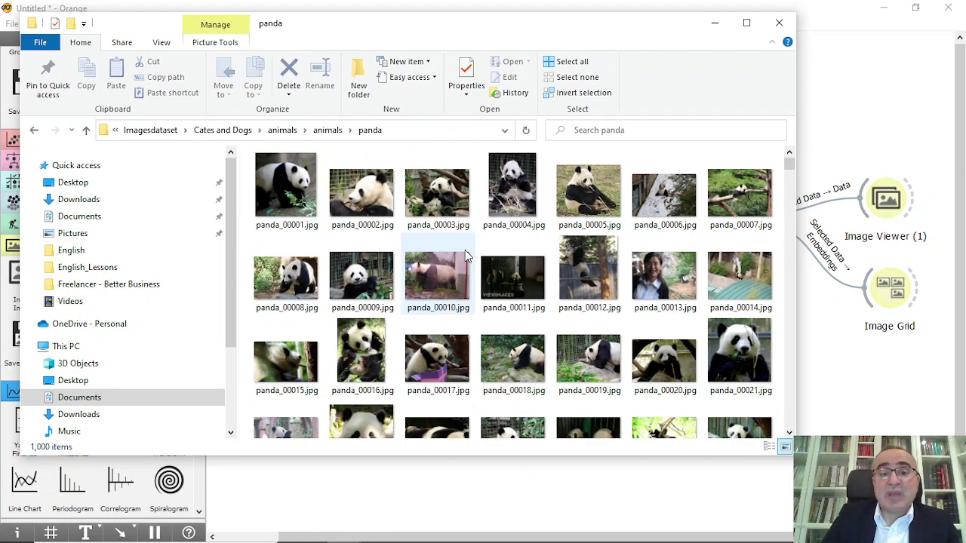
left_click(327, 131)
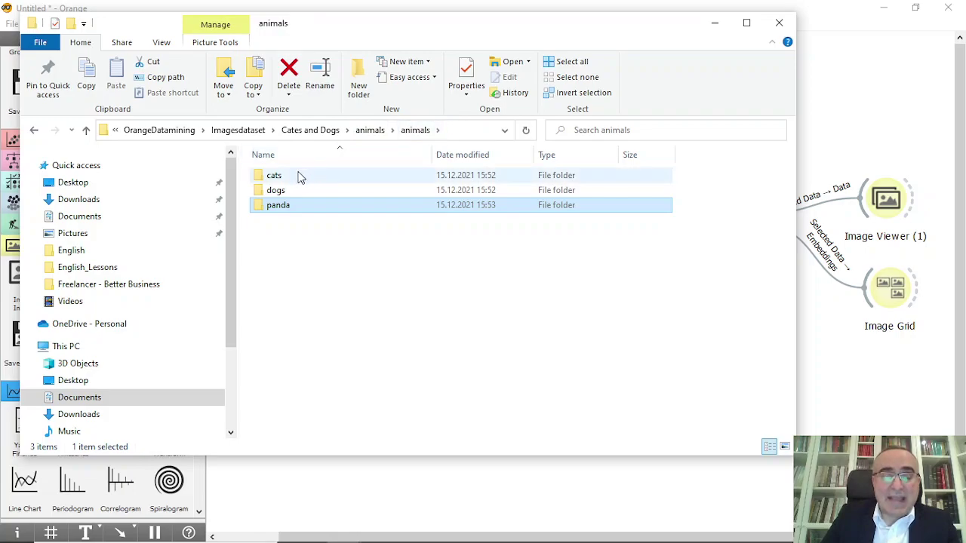
left_click(714, 22)
Load the inner animals folder from Imagesdataset > Cates and Dogs > animals as the Import Images source, and close the widget.
left_click(512, 231)
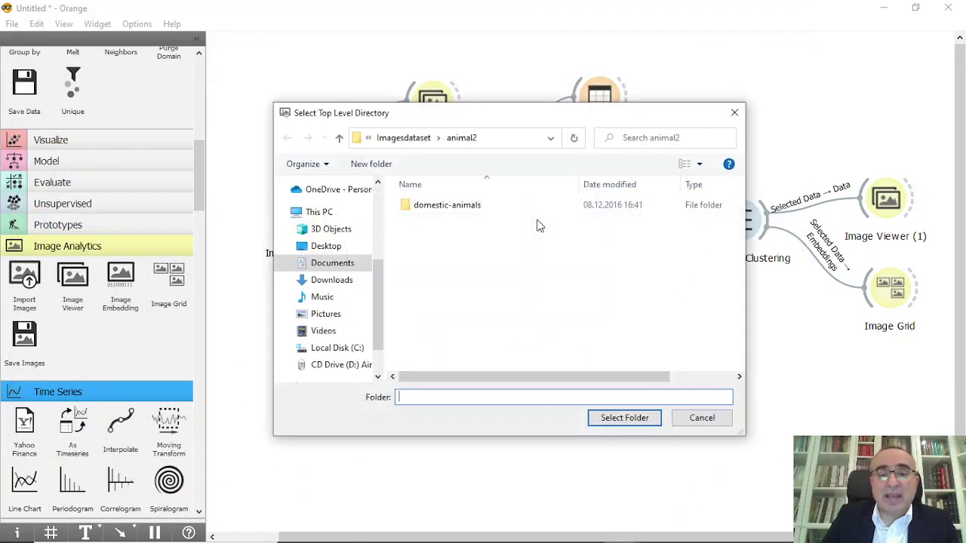
left_click(416, 139)
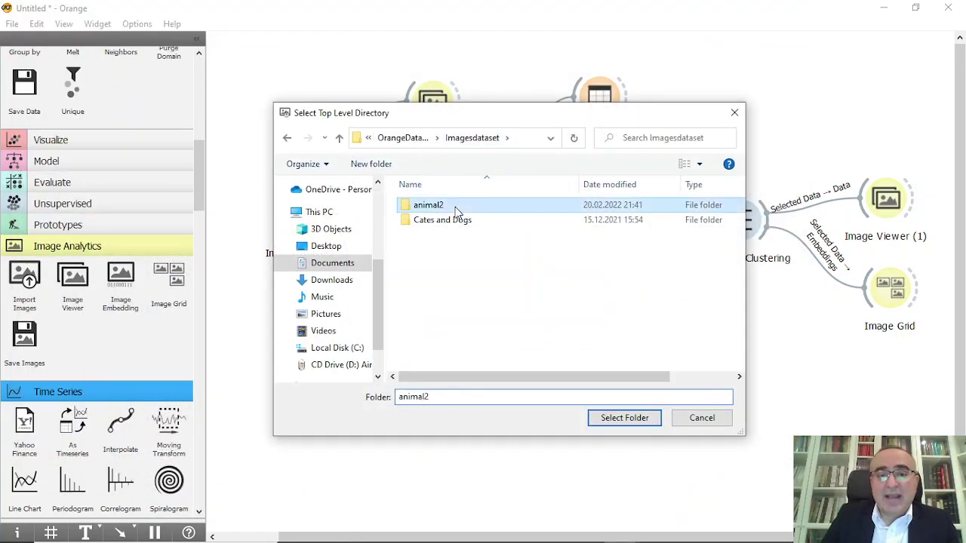
double_click(422, 206)
left_click(411, 138)
double_click(438, 220)
double_click(434, 210)
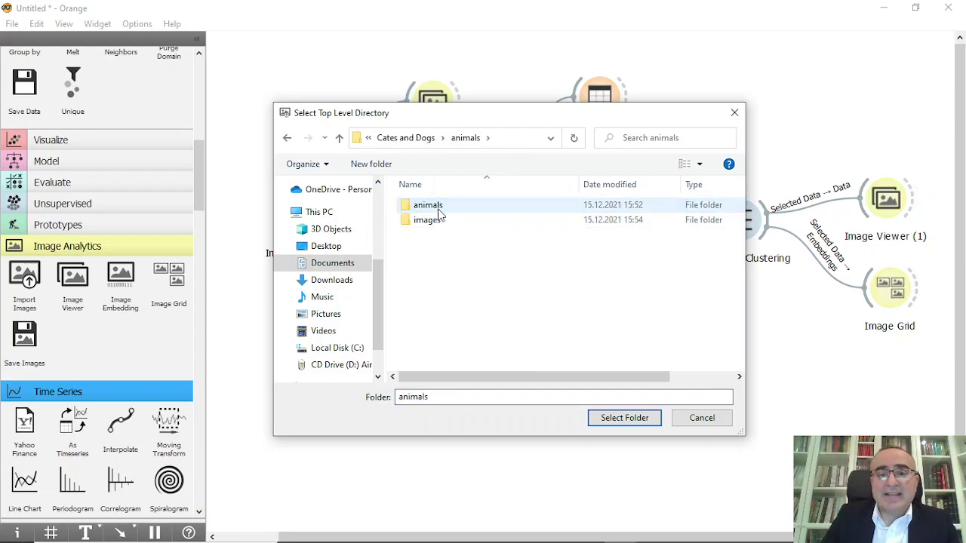
left_click(436, 213)
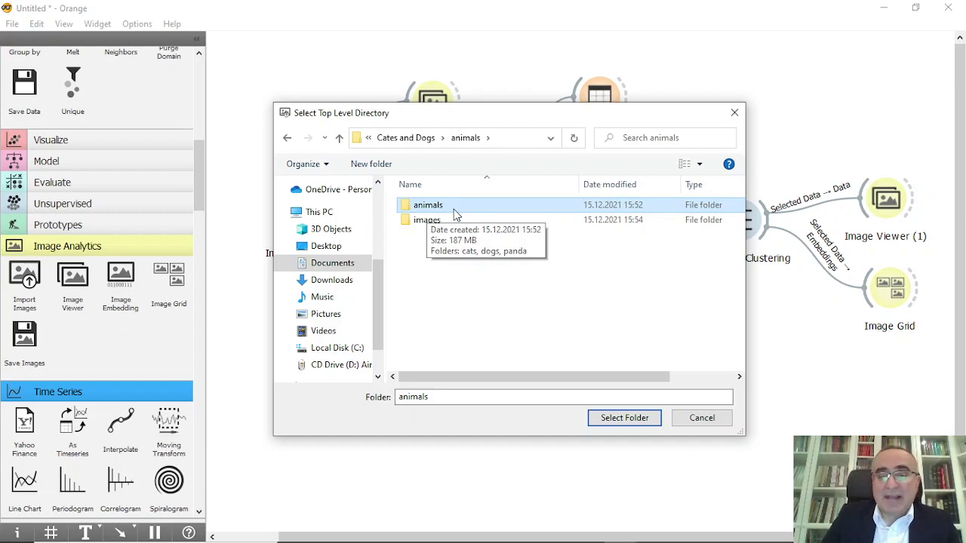
left_click(641, 423)
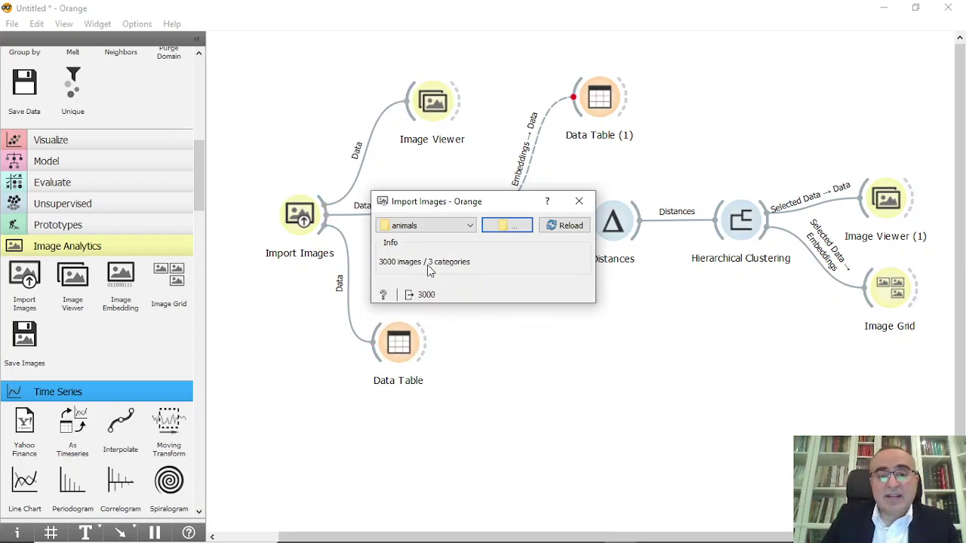
left_click_drag(460, 217, 533, 287)
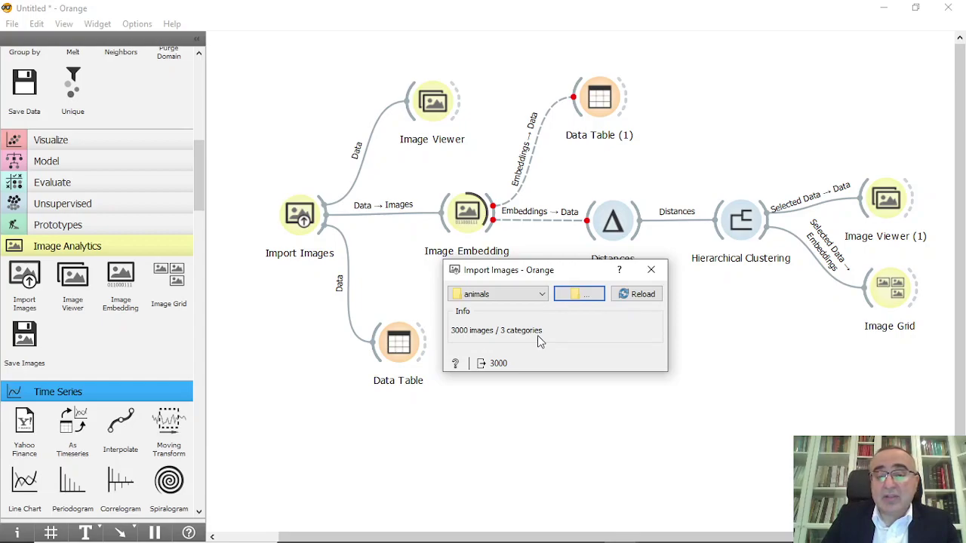
left_click(651, 269)
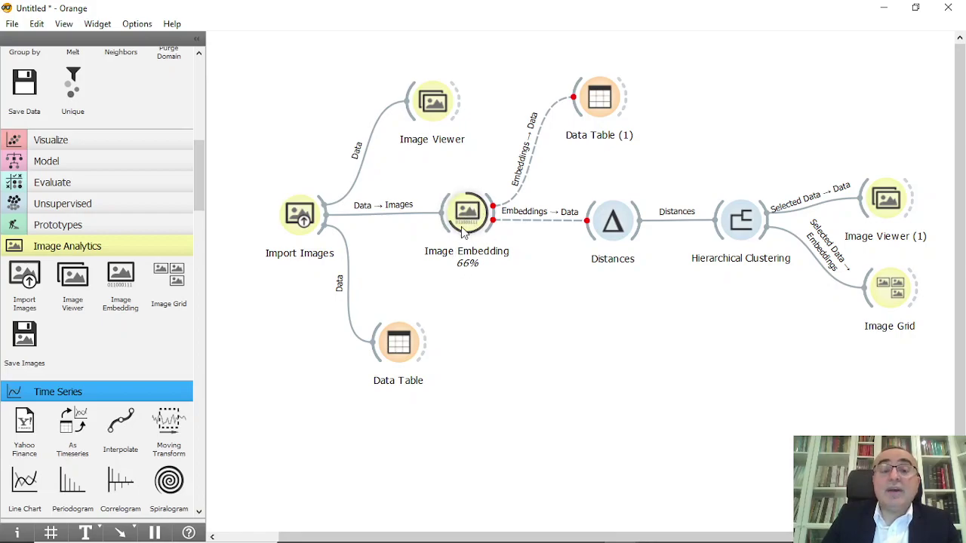
Open the Image Viewer fed by Import Images, examine the images titled by category, and close it.
double_click(433, 102)
left_click_drag(853, 73, 845, 295)
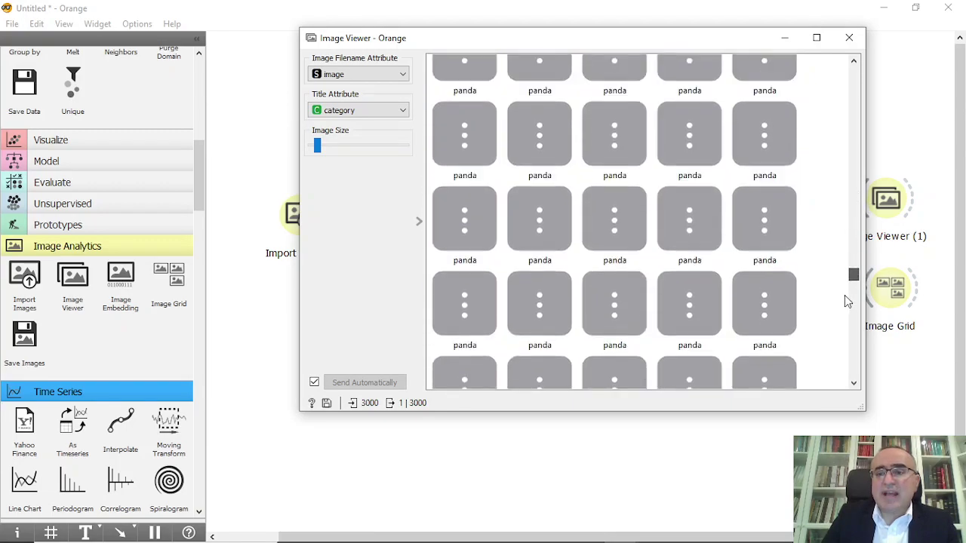
left_click(847, 39)
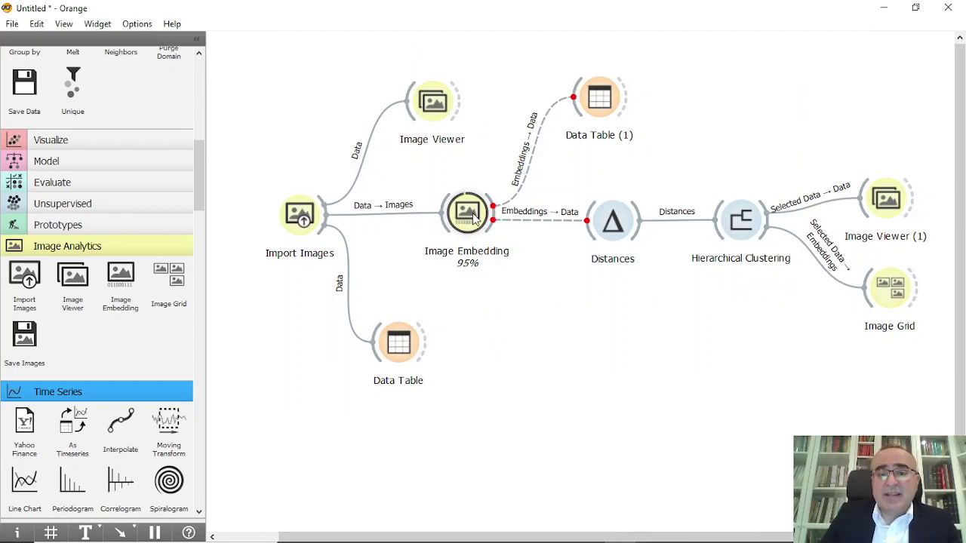
Open Data Table (1), examine the image category and embedding feature columns, and close the table.
double_click(599, 98)
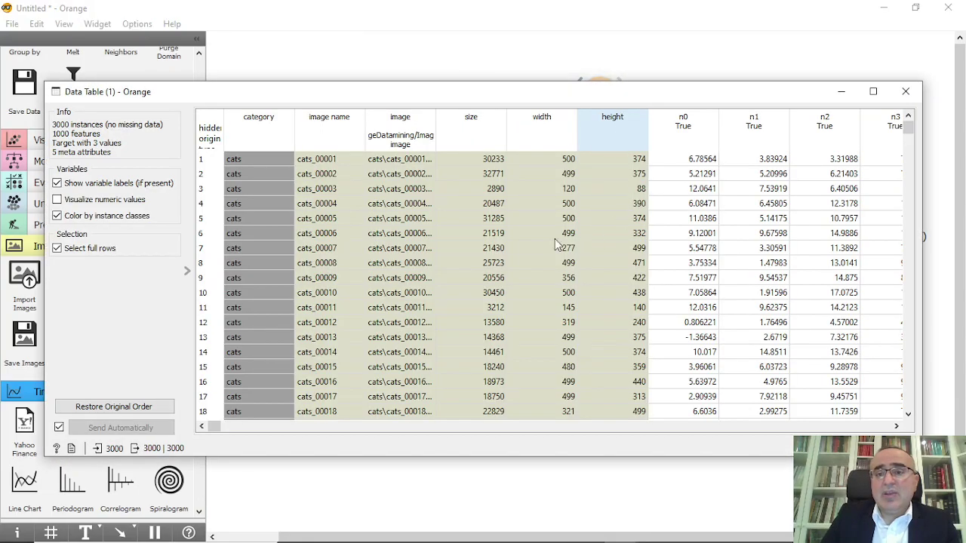
left_click_drag(908, 129, 925, 113)
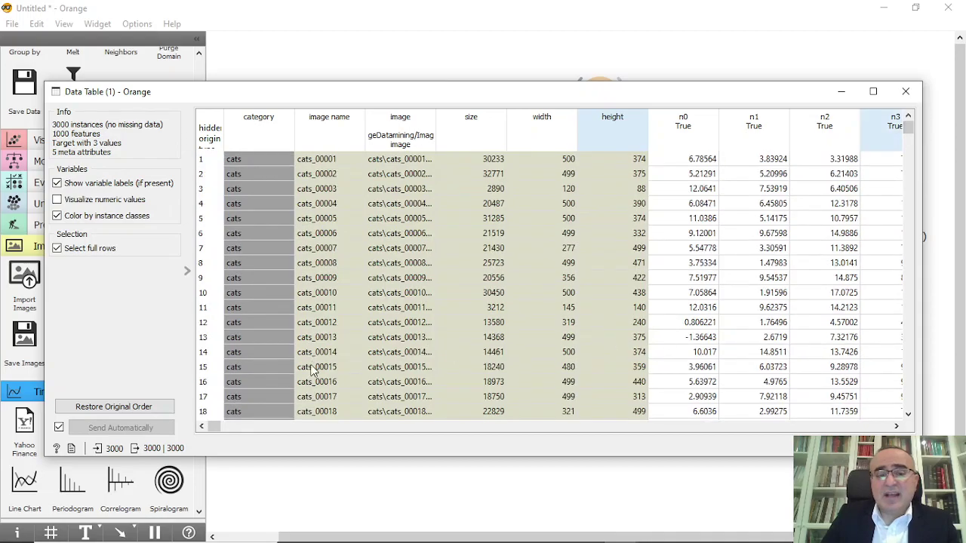
mouse_move(214, 428)
left_mouse_down()
mouse_move(559, 437)
mouse_move(881, 430)
mouse_move(231, 430)
left_mouse_up()
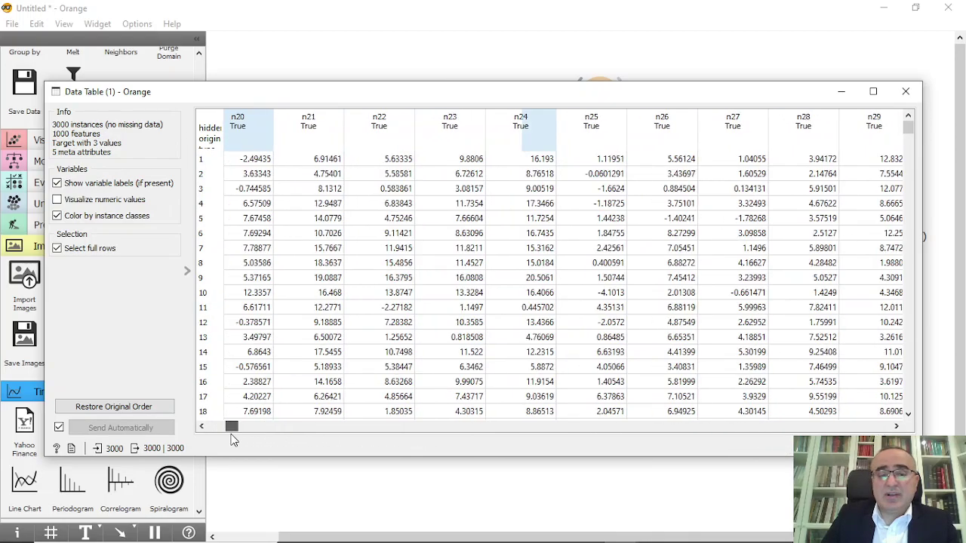
left_click(907, 92)
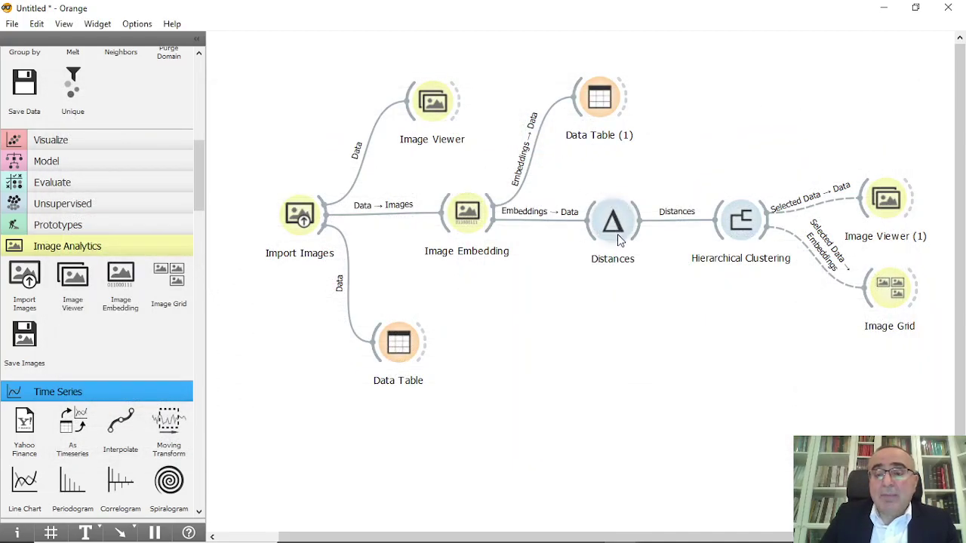
Open Hierarchical Clustering, reposition its window, and set the linkage to Average.
double_click(741, 222)
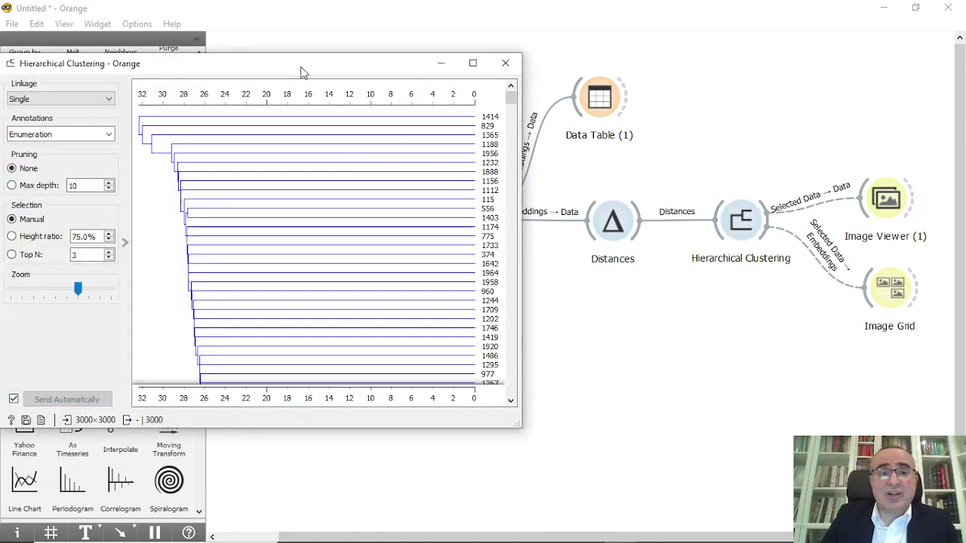
left_click_drag(302, 73, 326, 58)
mouse_move(535, 90)
left_mouse_down()
mouse_move(542, 355)
mouse_move(536, 83)
left_mouse_up()
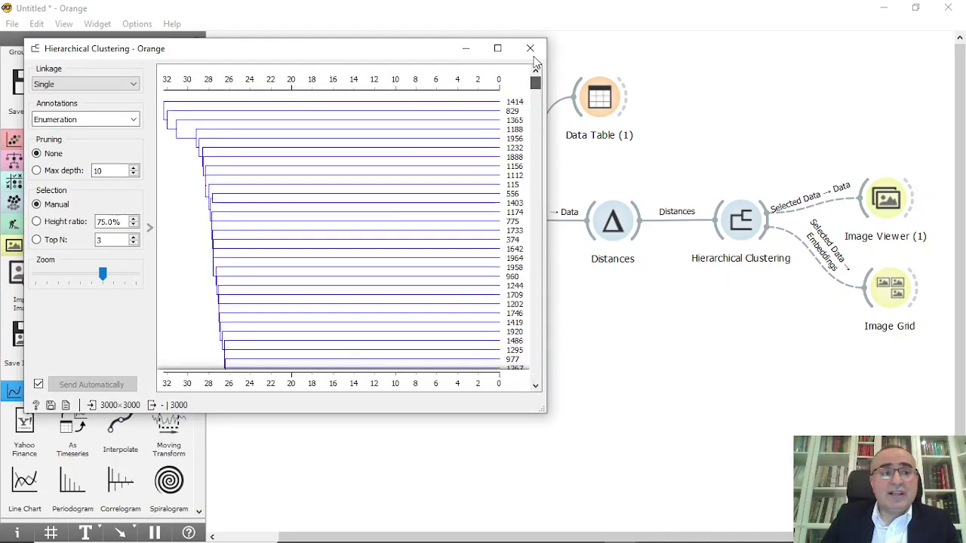
left_click(54, 85)
key("Escape")
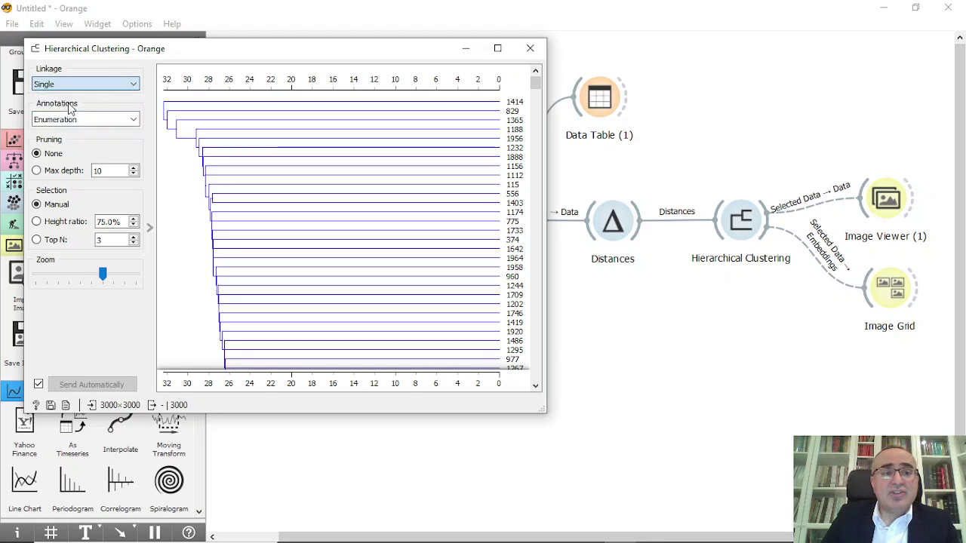
key("Down")
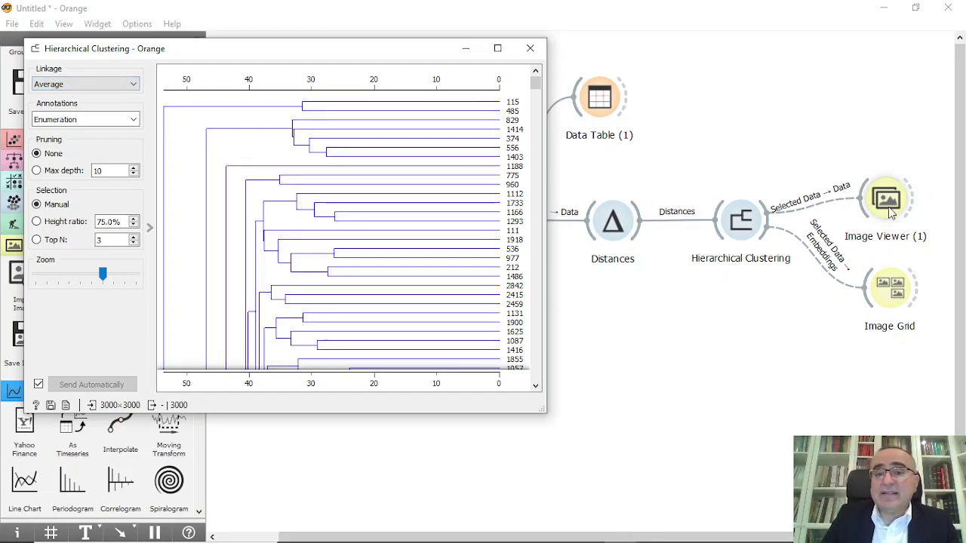
Select the dendrogram cluster spanning items 829 to 1403 and examine its images in Image Viewer (1).
left_click(353, 126)
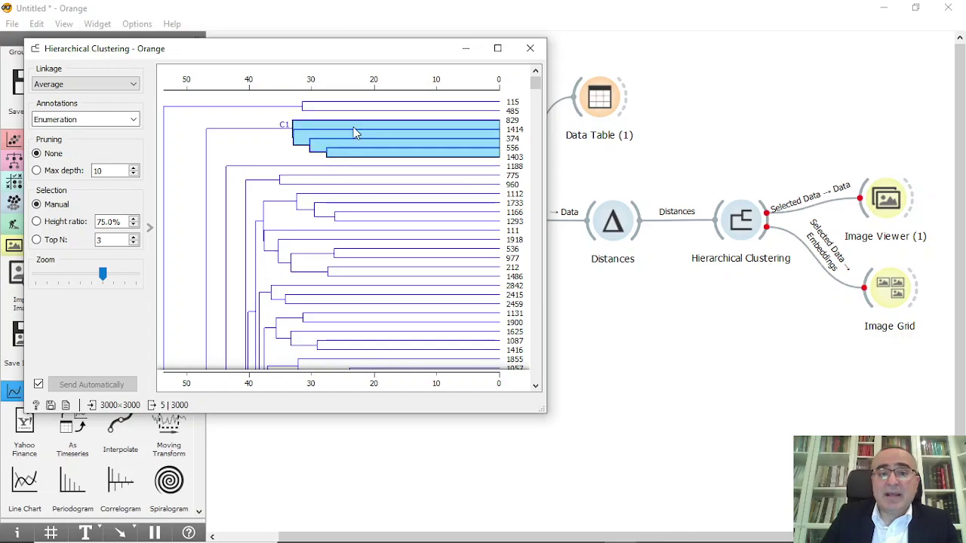
double_click(892, 197)
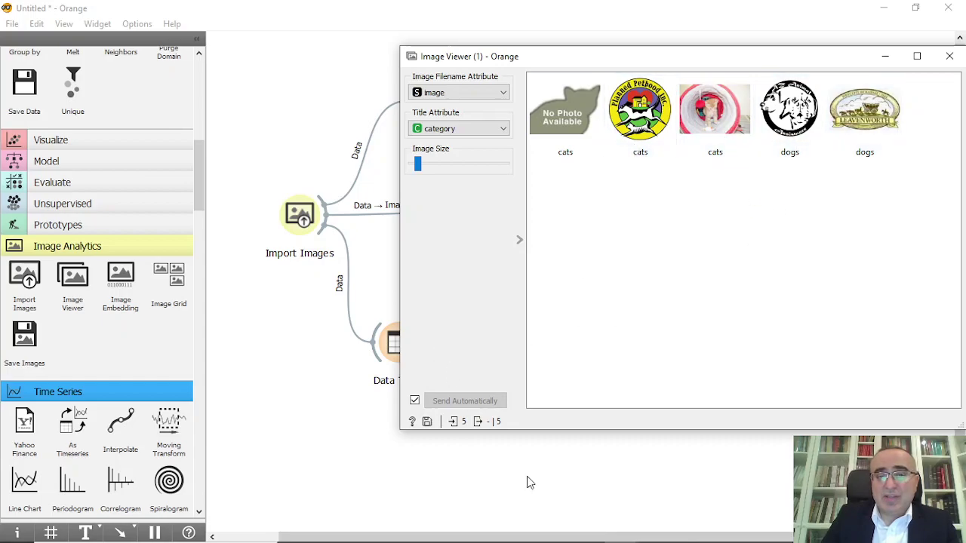
Return to Hierarchical Clustering, select the cluster from 1112 to 1293, and extend the selection to its parent cluster ending at 1486.
mouse_move(620, 529)
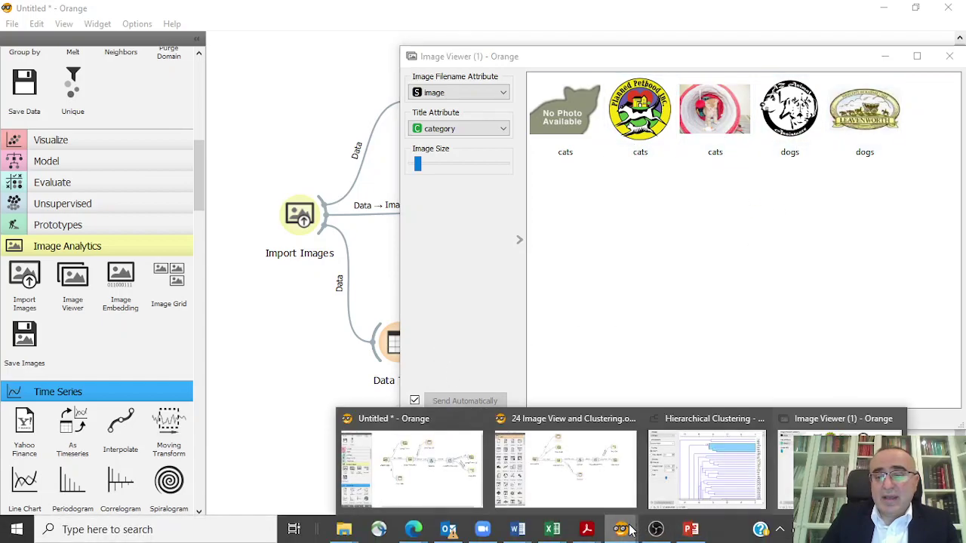
left_click(678, 491)
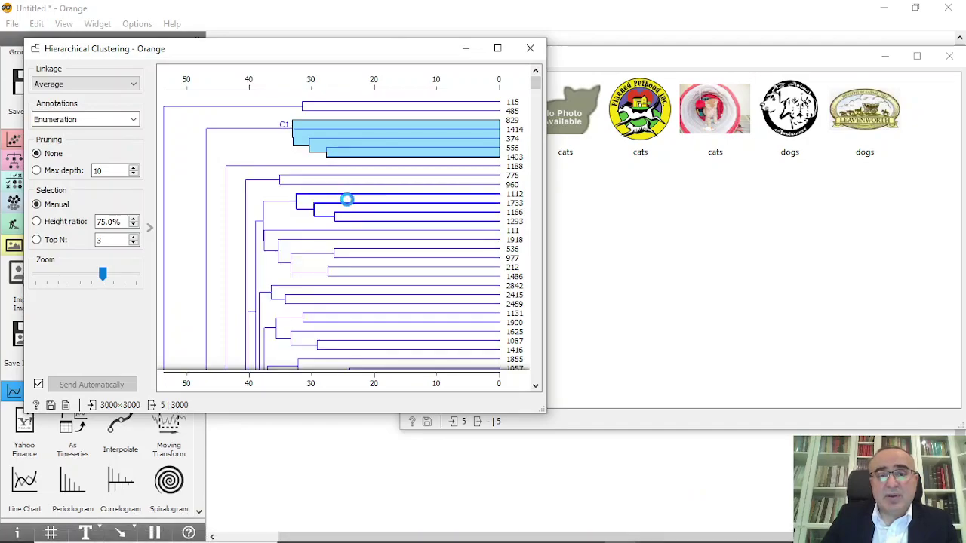
left_click(347, 199)
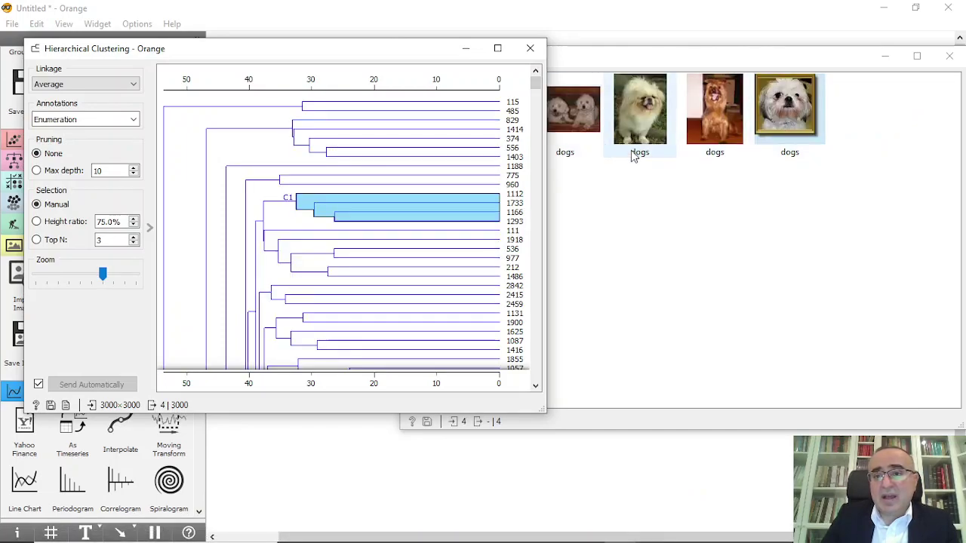
left_click(287, 217)
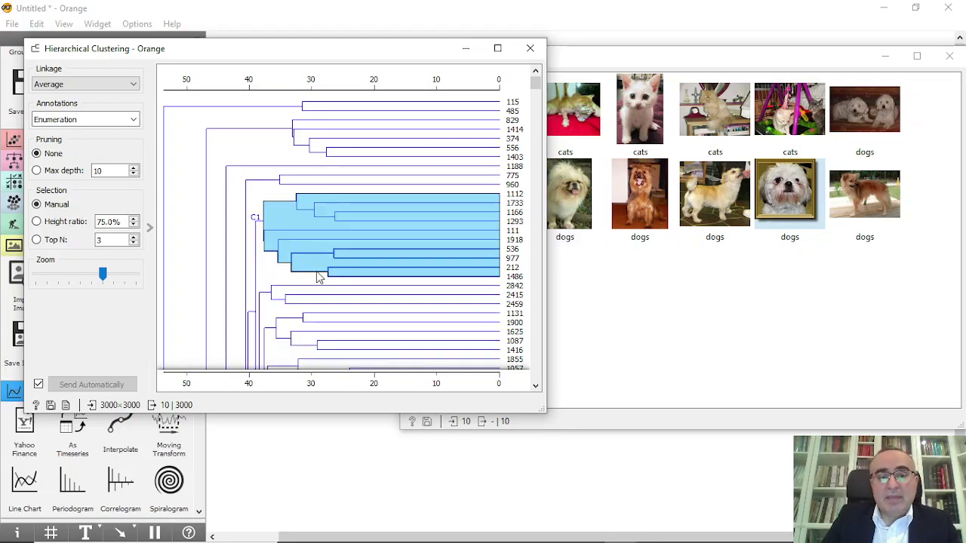
Farther down the dendrogram, select the cluster from 526 to 632, the one from 197 to 745, and finally the latter's larger parent cluster.
scroll(317, 277, "down", 5)
left_click_drag(535, 92, 533, 185)
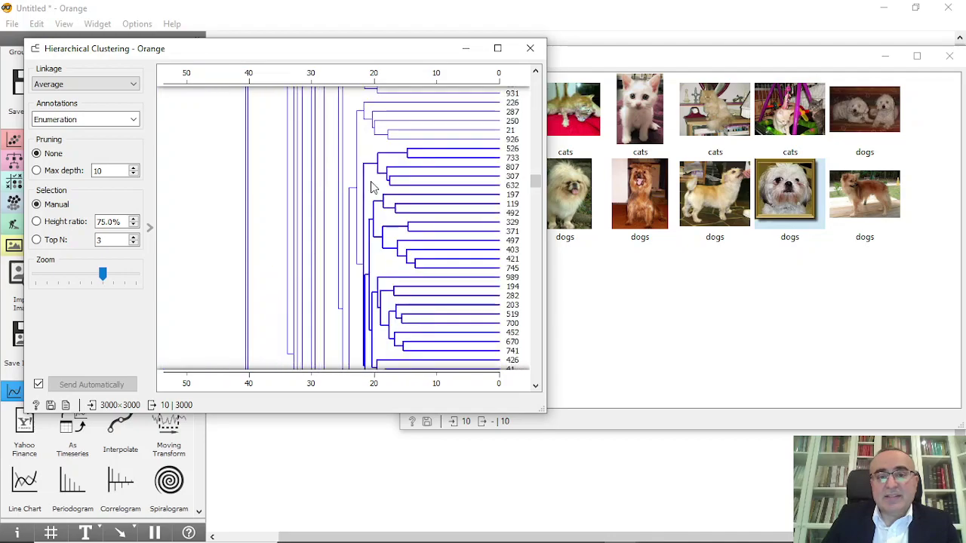
left_click(400, 167)
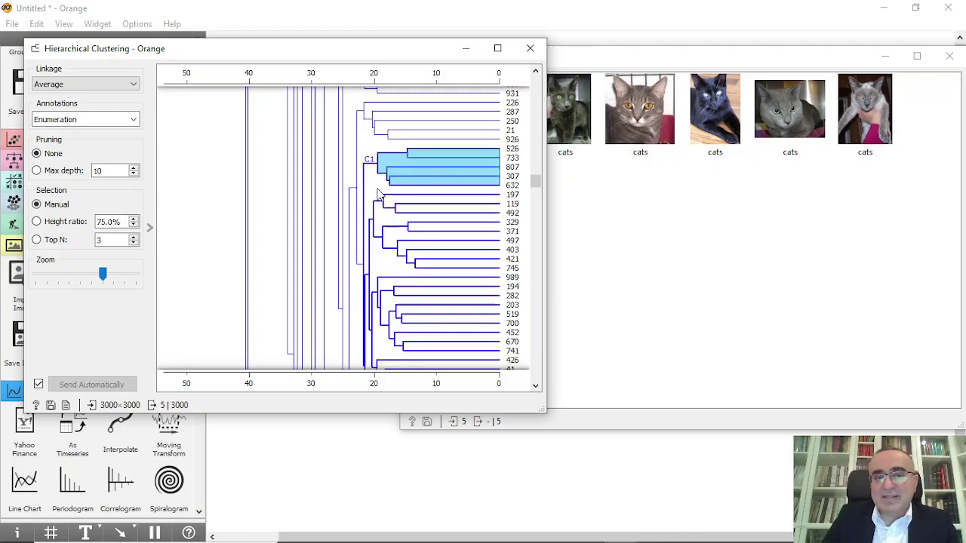
left_click(382, 224)
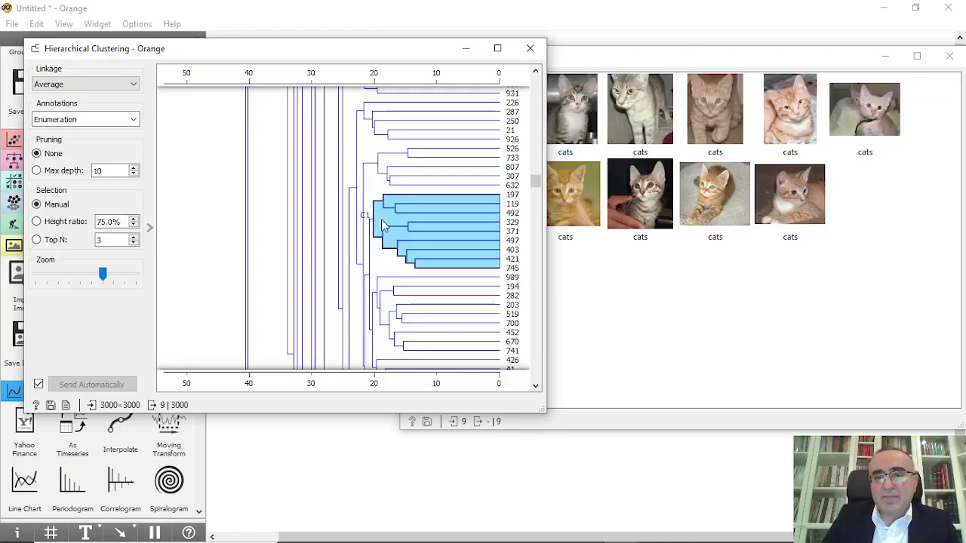
left_click(378, 265)
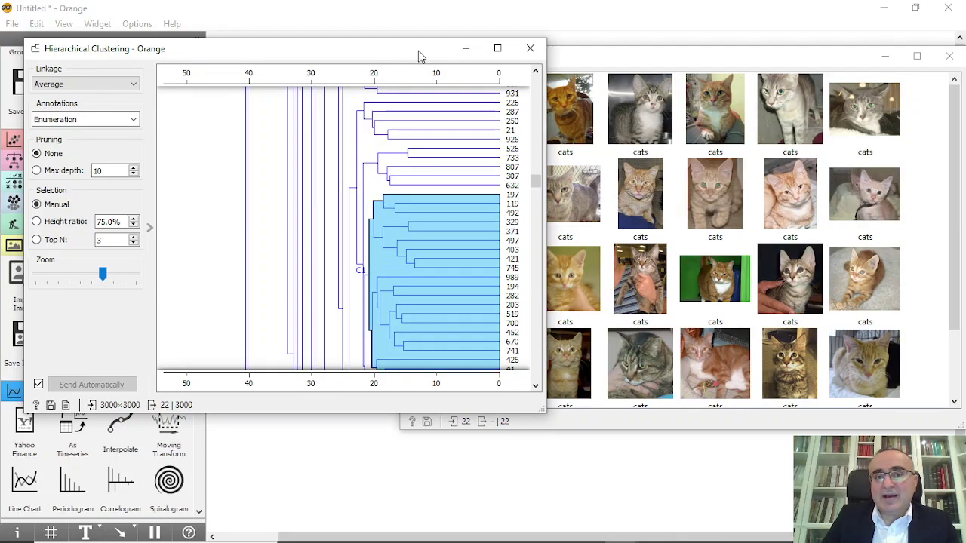
Close Image Viewer (1), examine the selected cluster's images in Image Grid, and close the grid.
left_click_drag(424, 55, 362, 59)
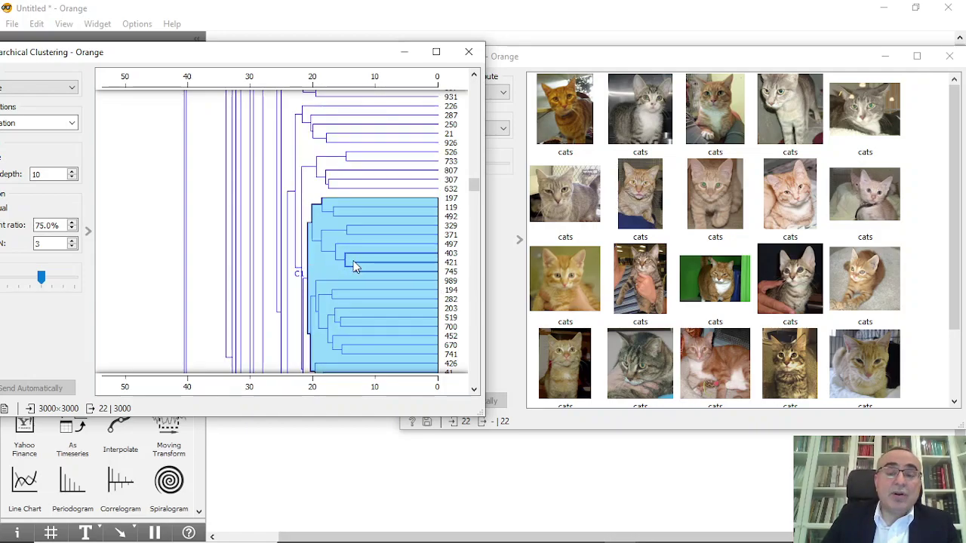
left_click(949, 56)
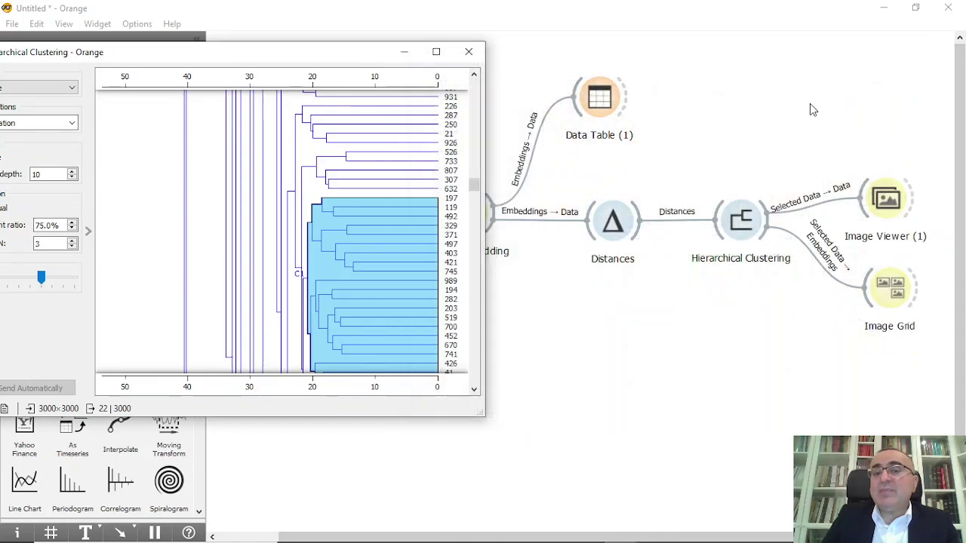
double_click(881, 297)
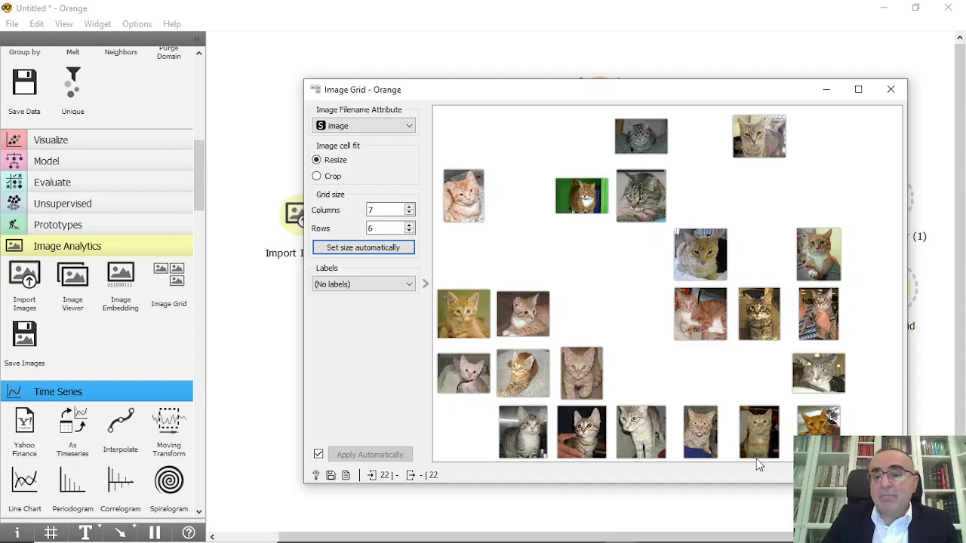
left_click(892, 91)
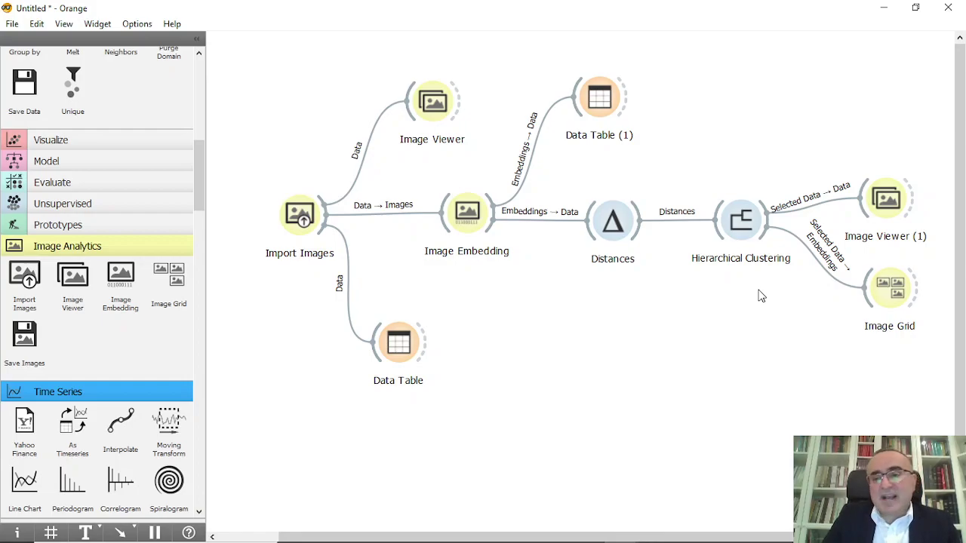
Switch to the PowerPoint presentation 24 Image View and Clustering.pptx.
mouse_move(780, 541)
left_click(691, 530)
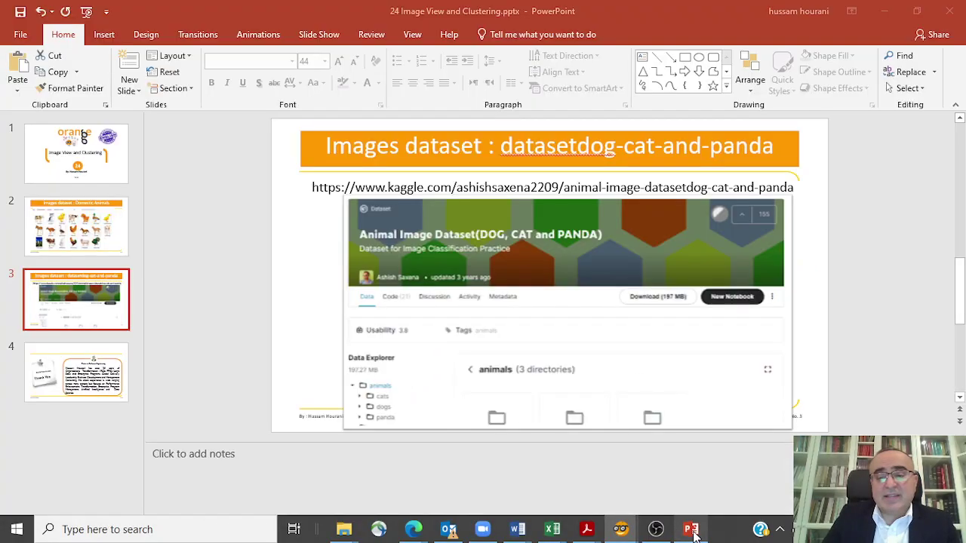